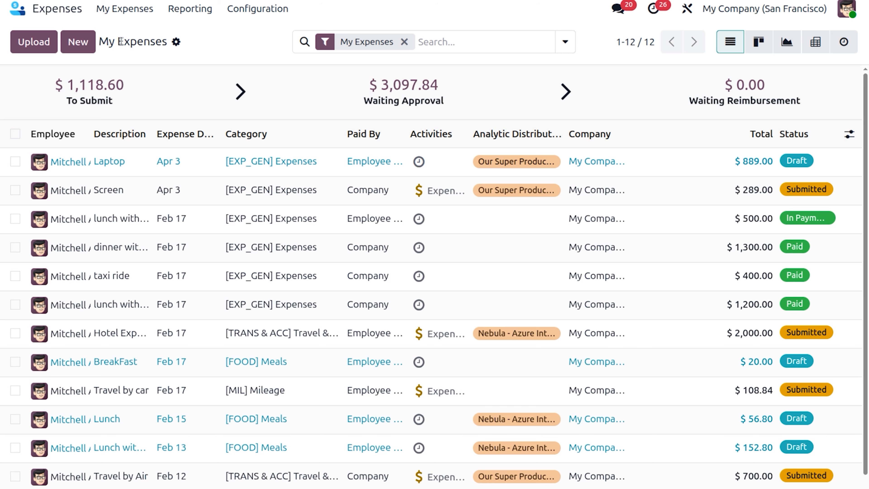
Step: Create a new expense described "taxi ride with client" in the [EXP_GEN] Expenses category
click(83, 40)
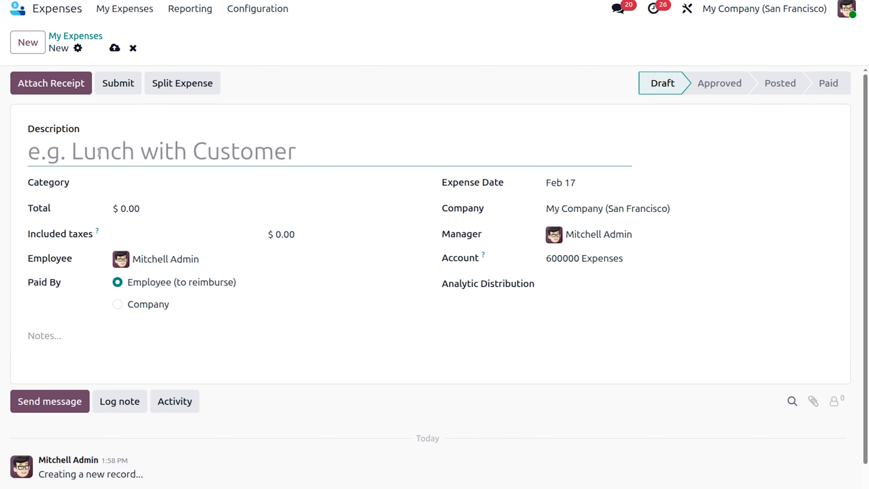
text(r)
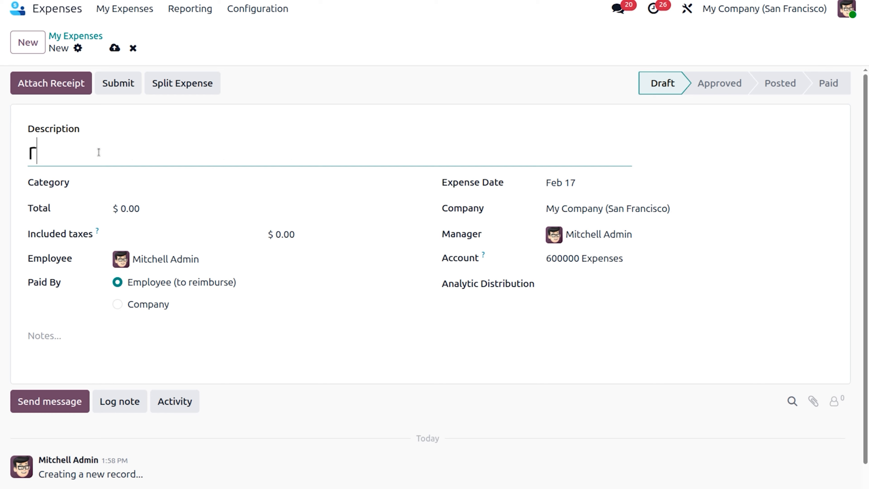
key(BackSpace)
text(taxi ride)
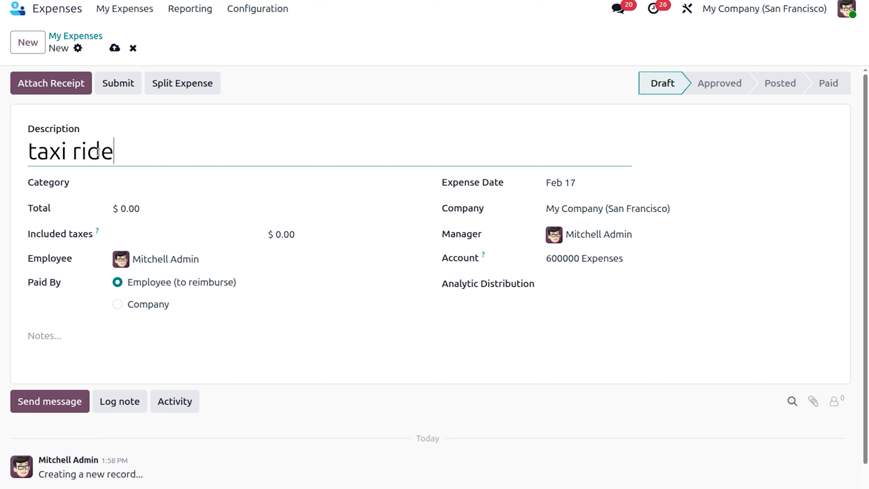
text( with client)
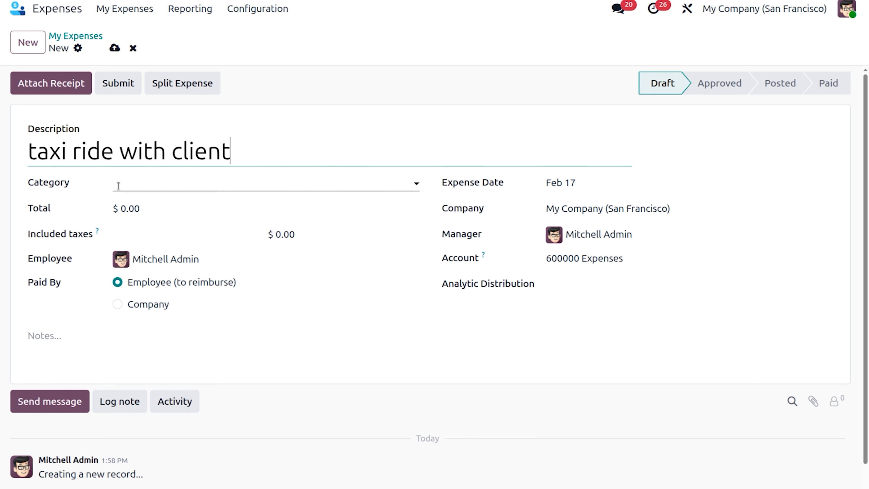
click(180, 186)
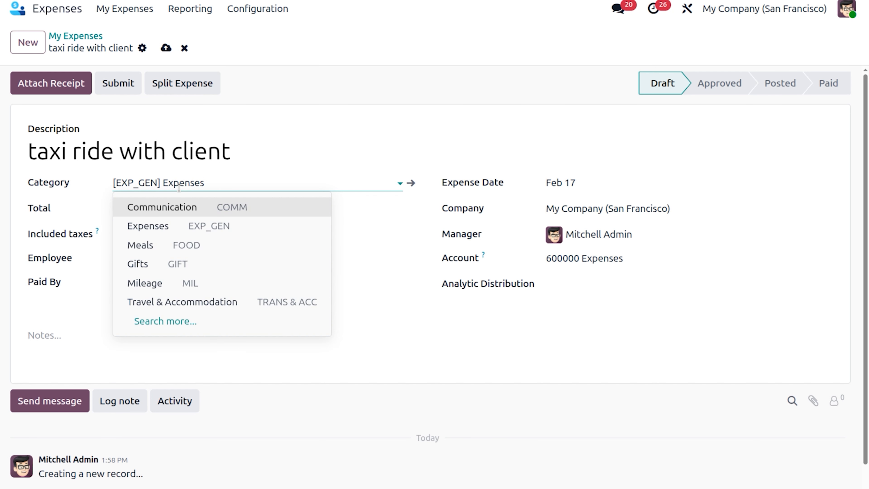
click(188, 225)
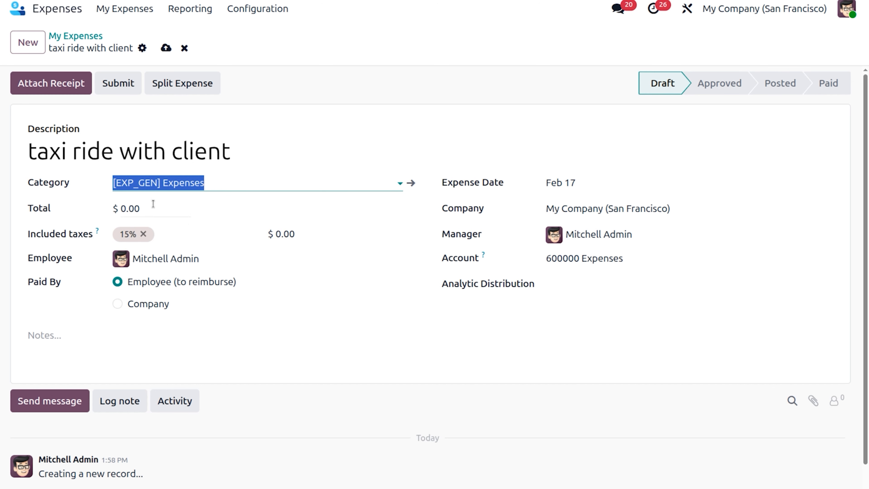
Step: Set the expense total to $800 and remove the 15% included tax
click(137, 210)
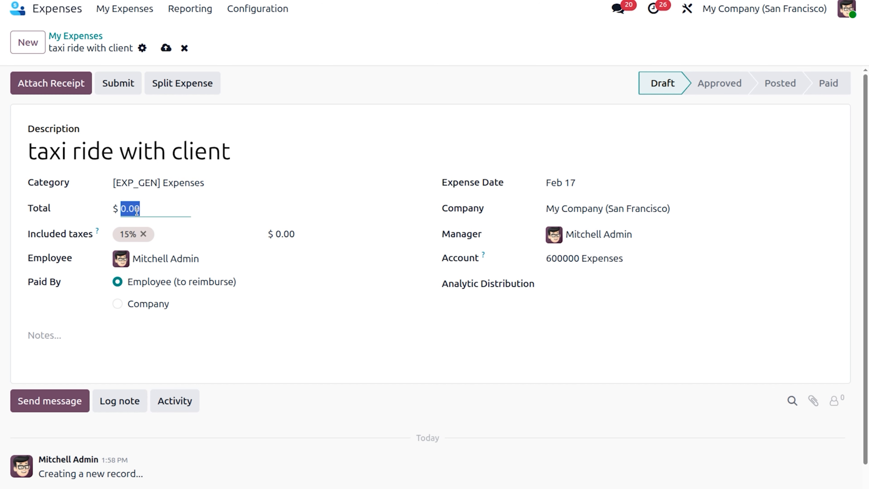
key(BackSpace)
text(800)
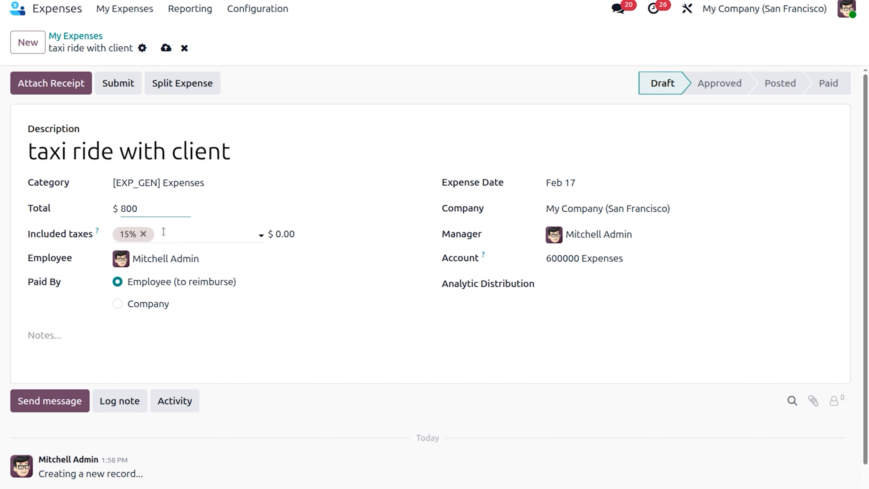
click(143, 235)
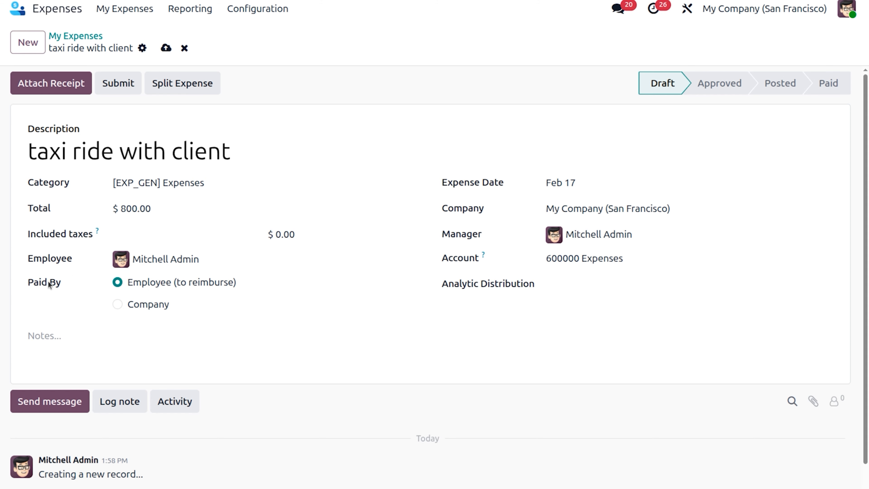
click(247, 266)
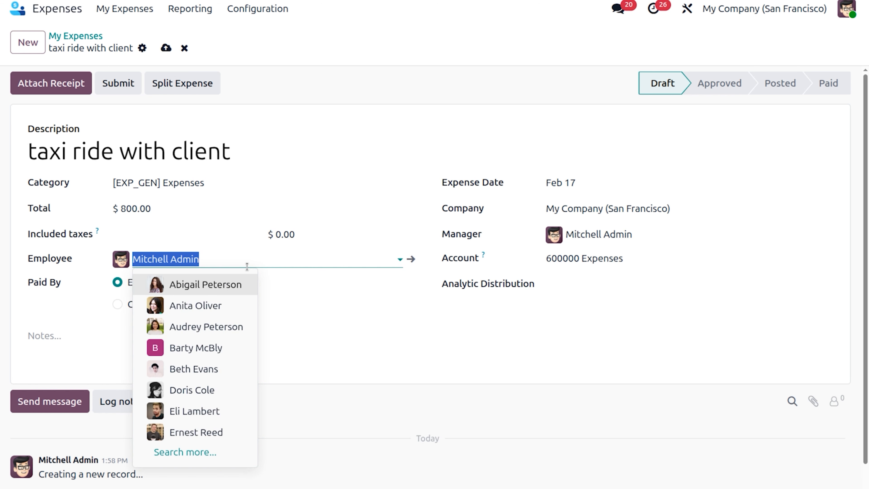
click(363, 291)
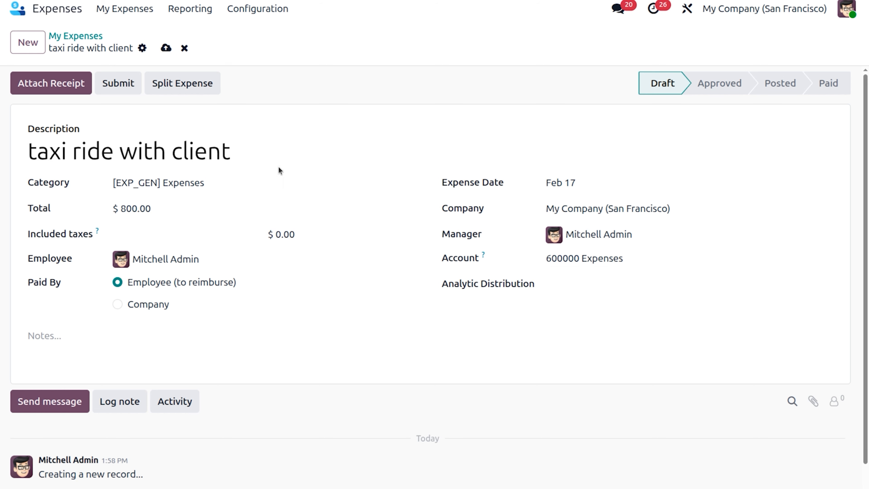
Step: Submit the taxi ride expense and post it to the Expense journal with accounting date Feb 17
click(127, 85)
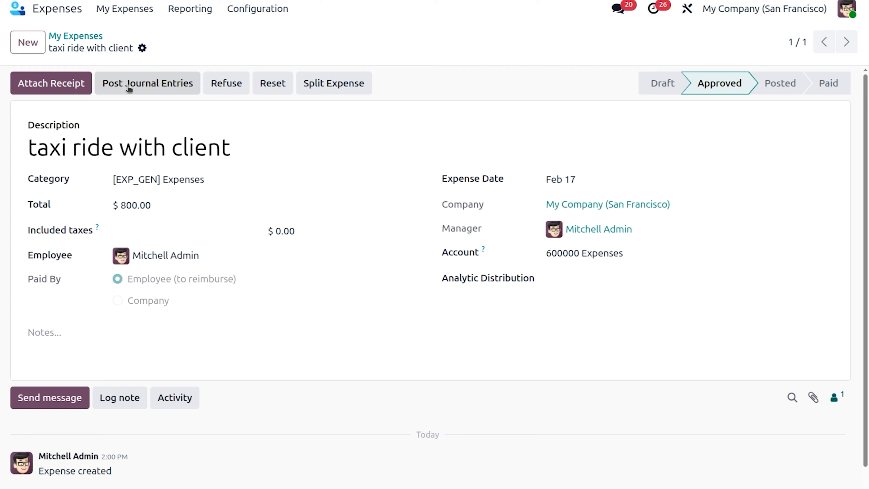
click(142, 85)
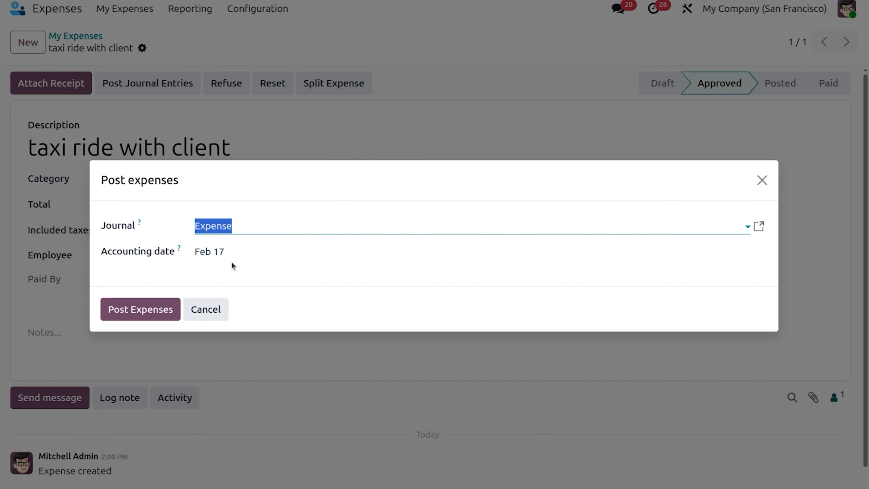
click(148, 313)
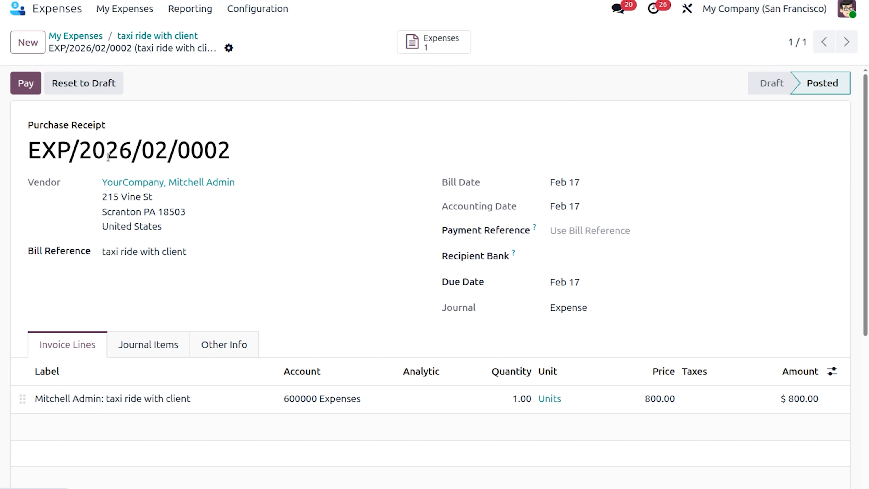
Step: Review the debit and credit journal items of the posted purchase receipt
click(174, 345)
scroll(172, 343, down, 3)
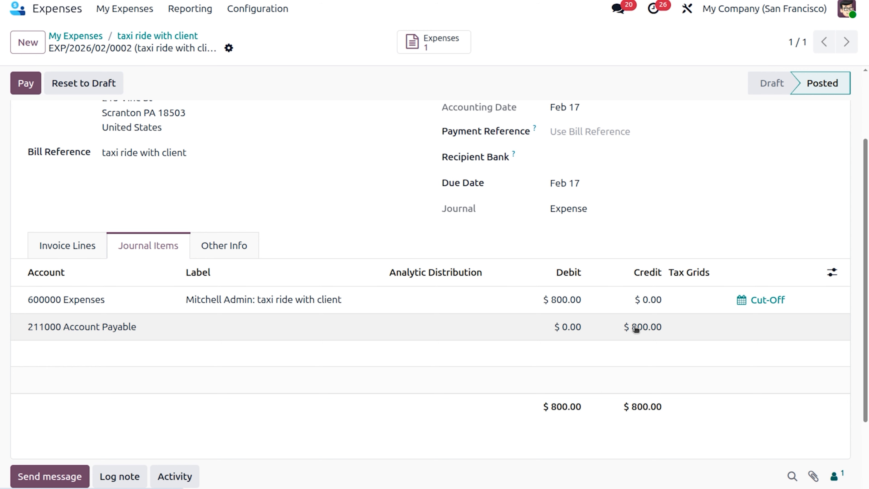
Step: Switch to the Accounting app and open the Balance Sheet report
click(46, 12)
text(acc)
key(Return)
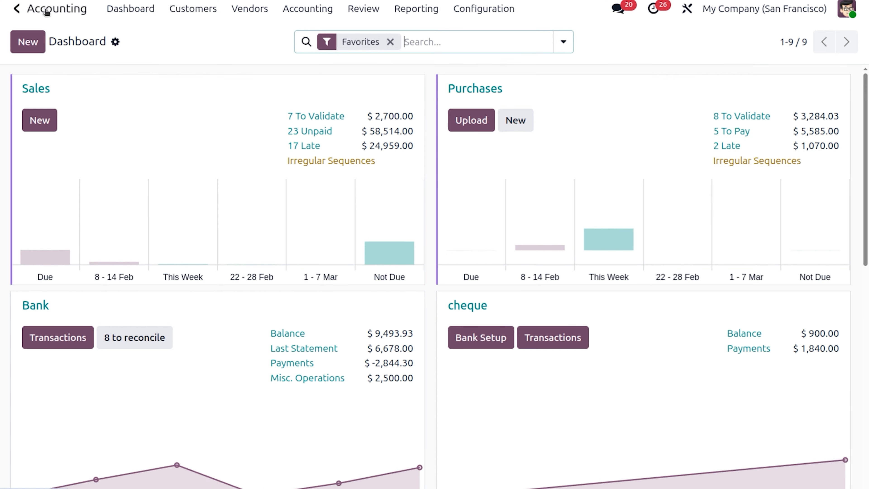
click(426, 14)
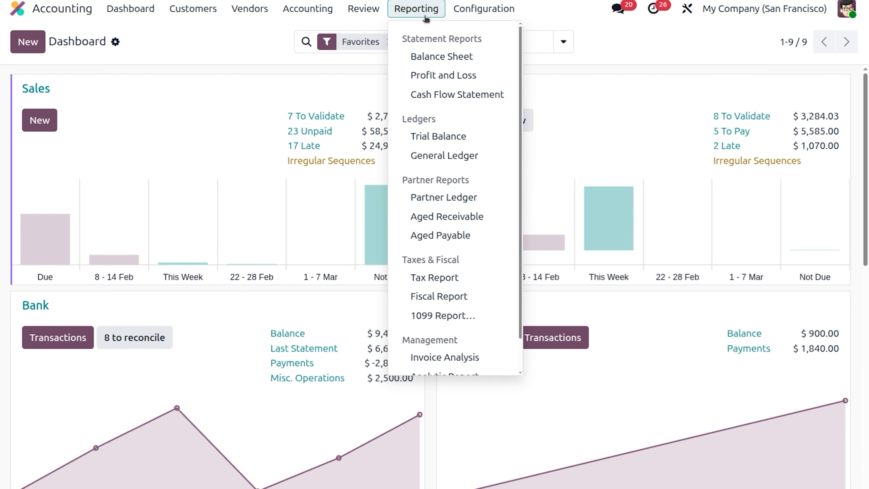
click(442, 56)
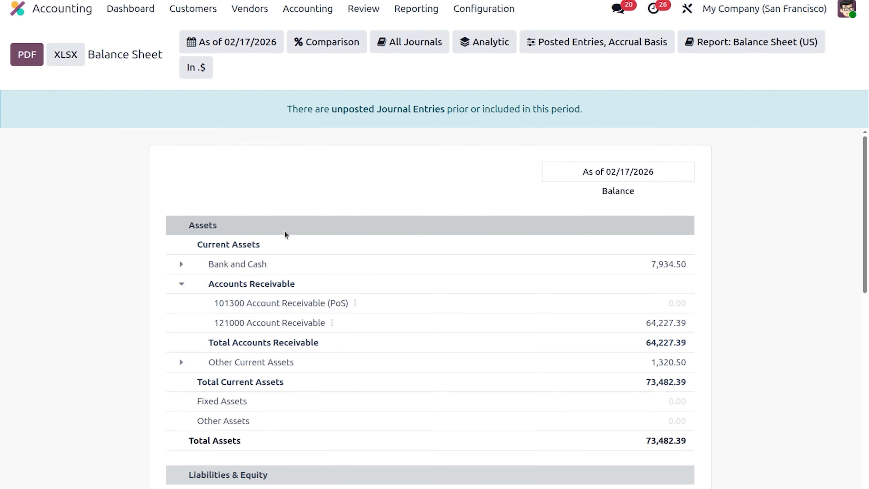
Step: Open the general ledger of 211000 Account Payable from the balance sheet and examine the taxi ride expense entry
scroll(285, 235, down, 5)
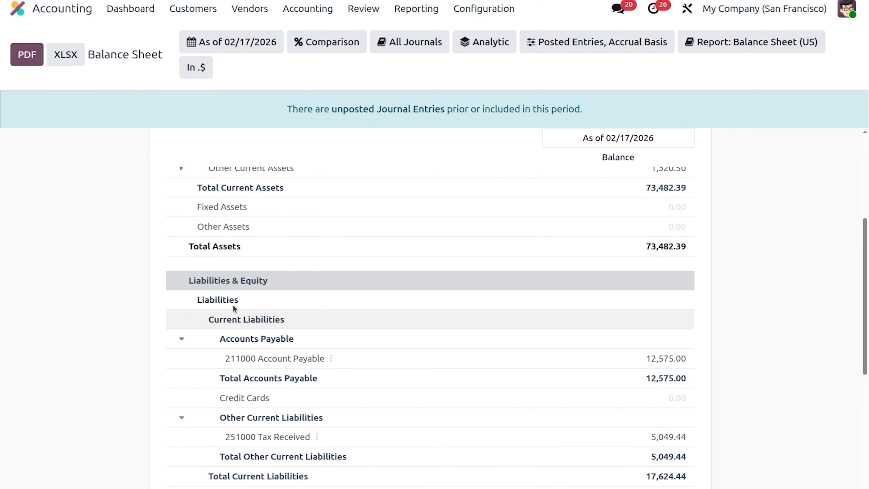
scroll(263, 291, down, 3)
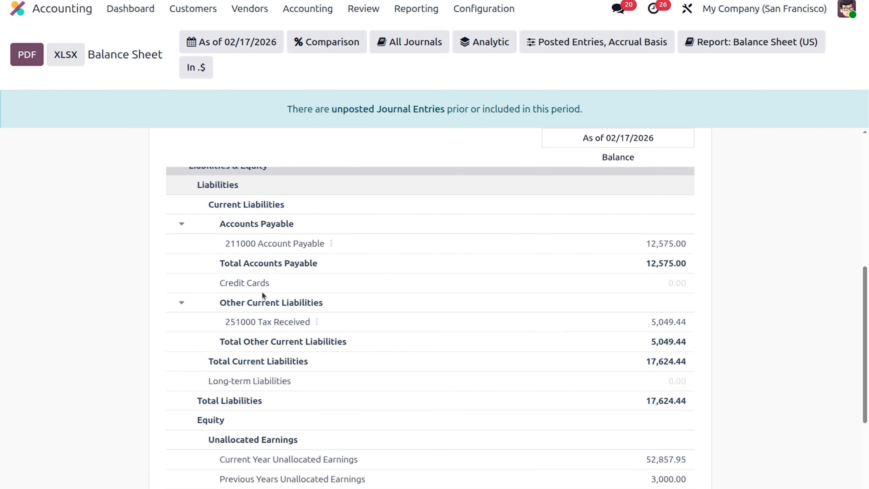
click(331, 243)
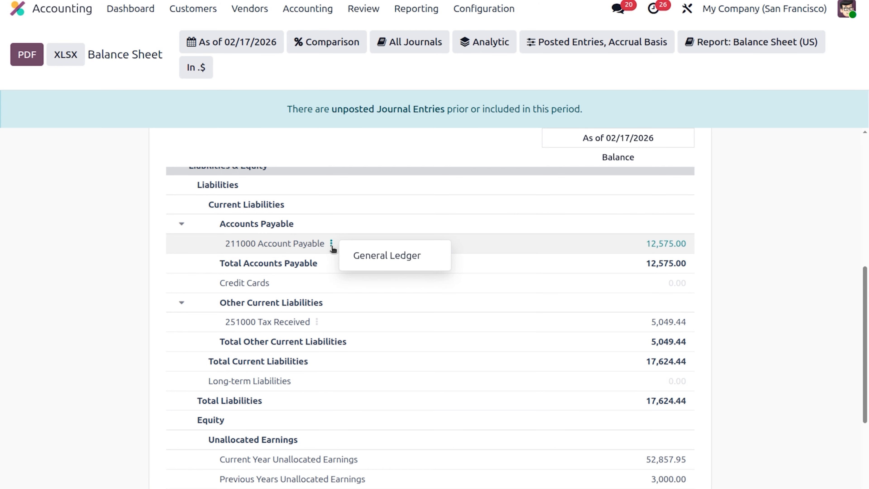
click(377, 255)
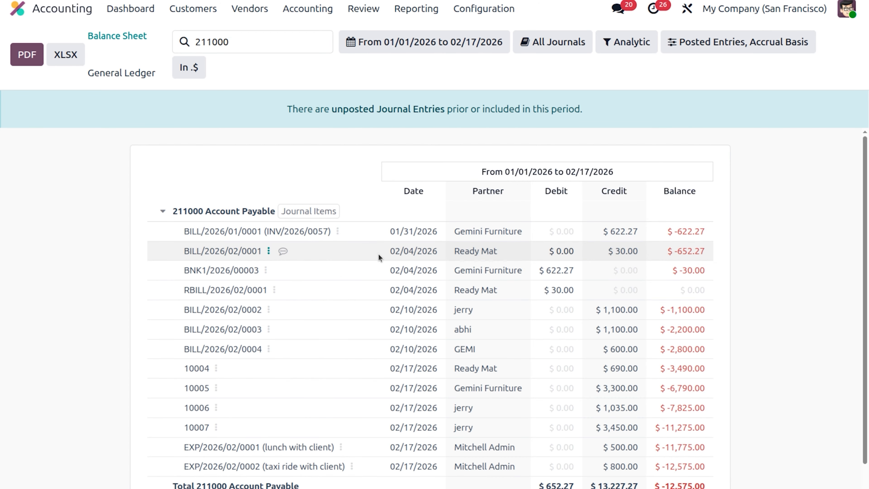
scroll(379, 254, down, 1)
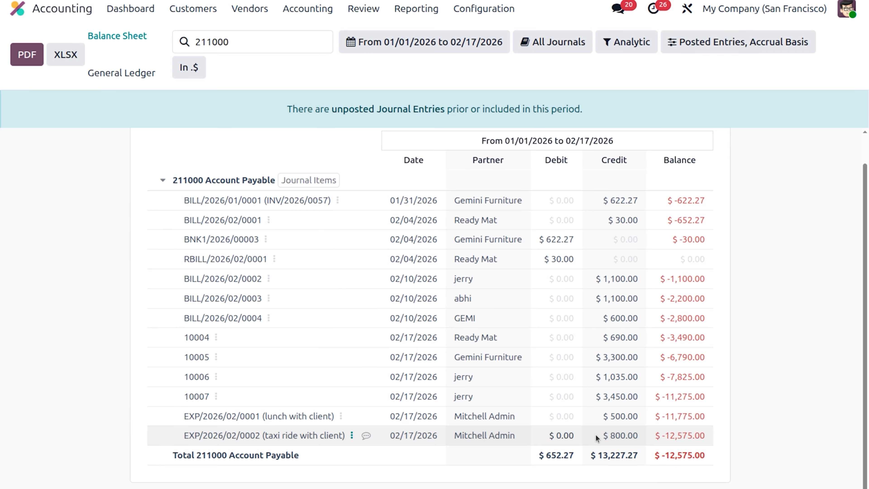
Step: Switch back to the Expenses app and open the journal entry of the "taxi ride with client" expense
click(69, 12)
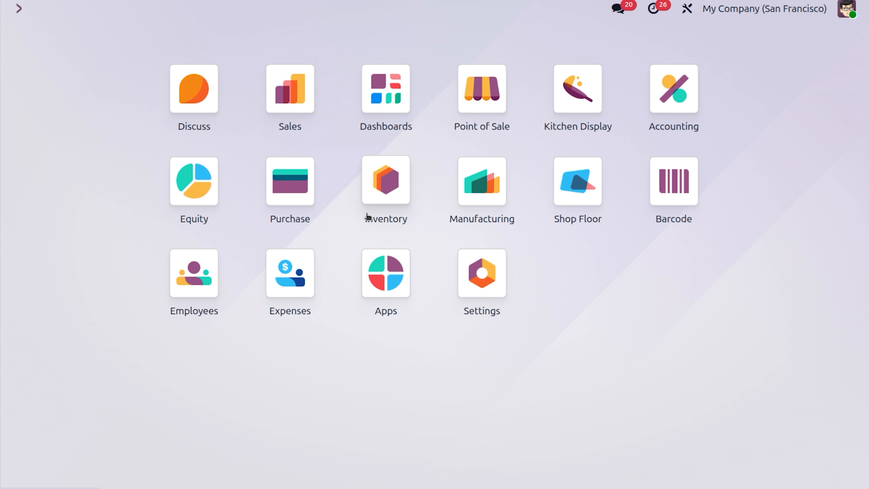
click(303, 301)
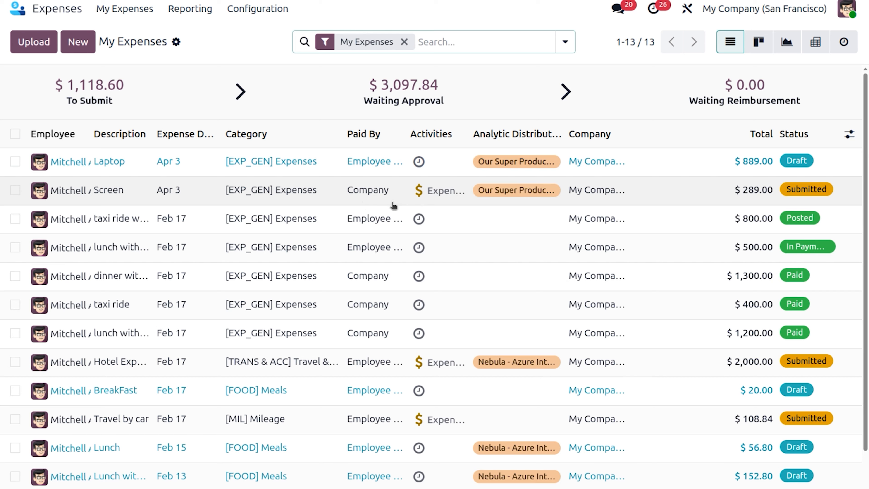
click(384, 221)
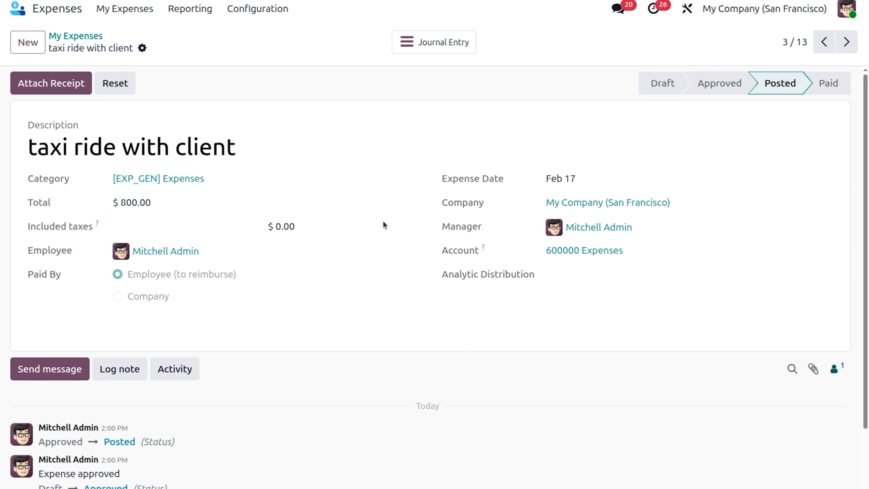
click(448, 46)
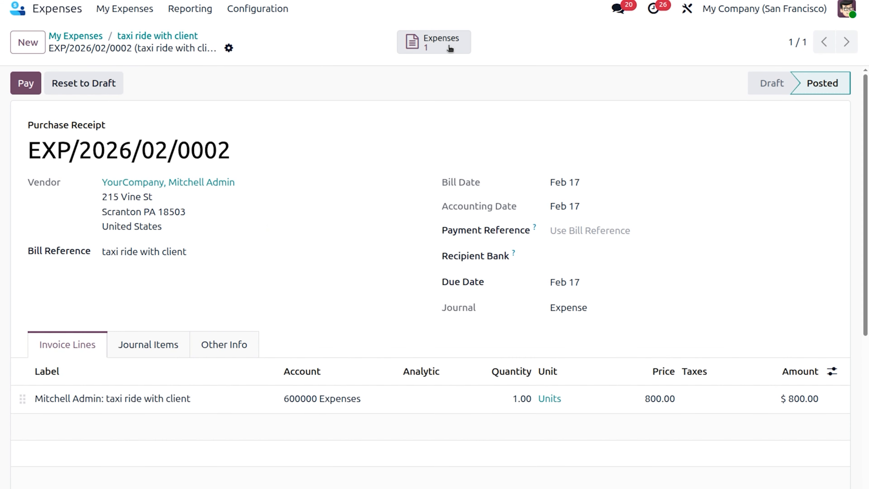
Step: Create an $800 manual payment from the Bank journal for the purchase receipt and validate it
click(26, 84)
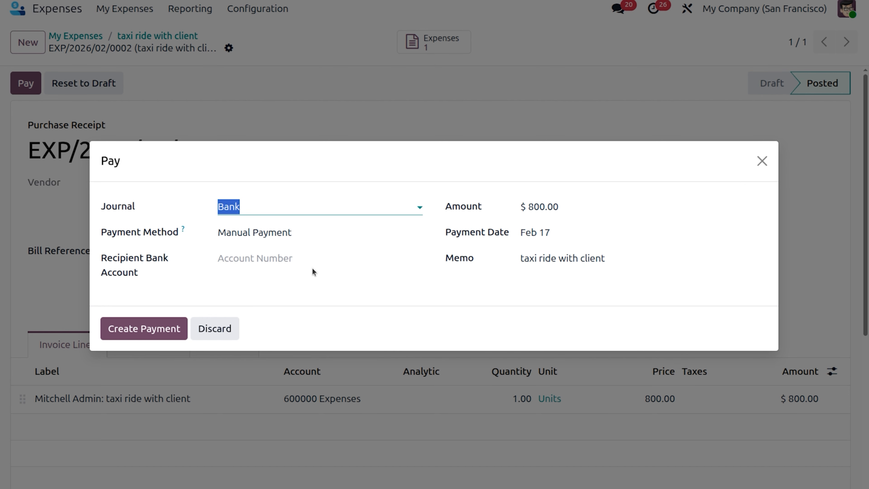
click(170, 328)
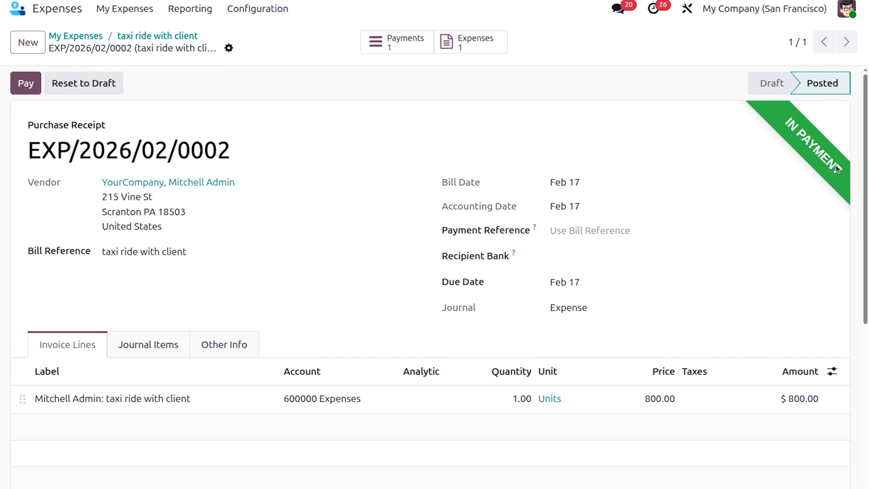
click(404, 50)
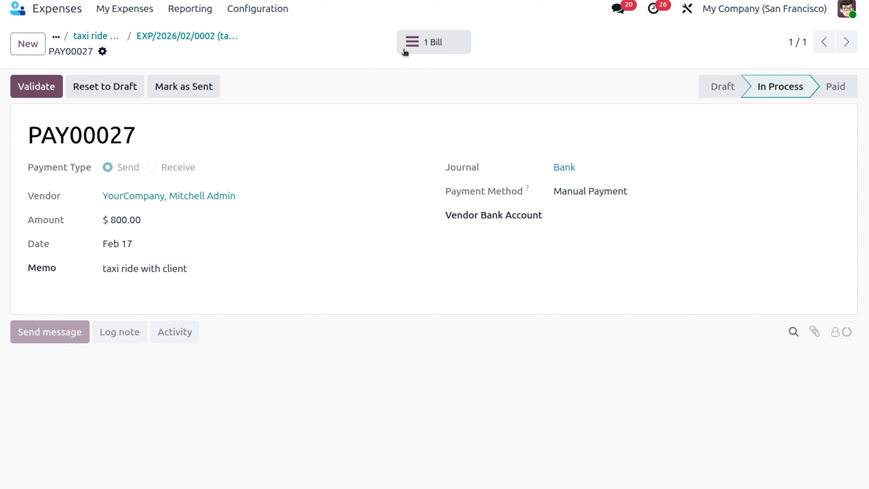
click(45, 87)
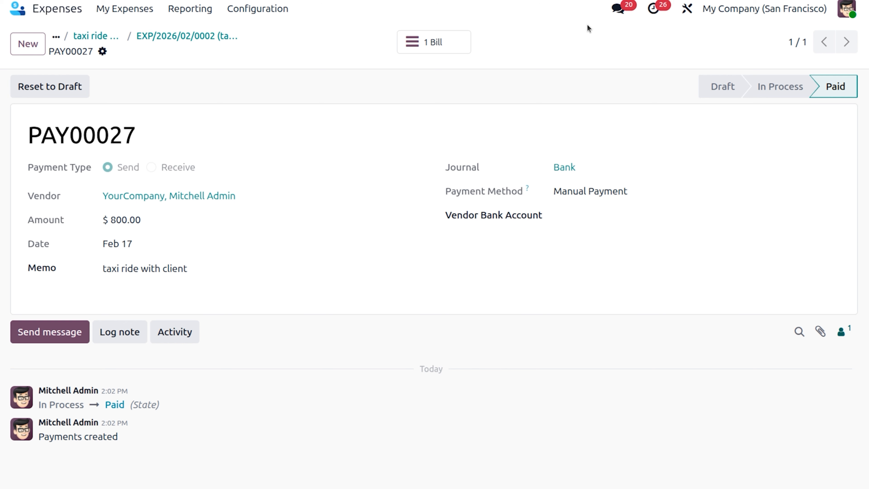
Step: Check the bill linked to the validated payment and return to the payment record
click(452, 37)
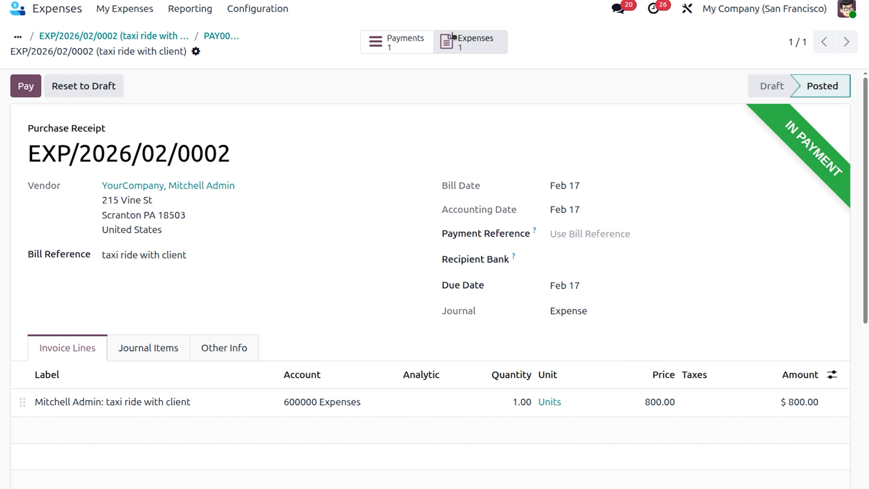
click(394, 40)
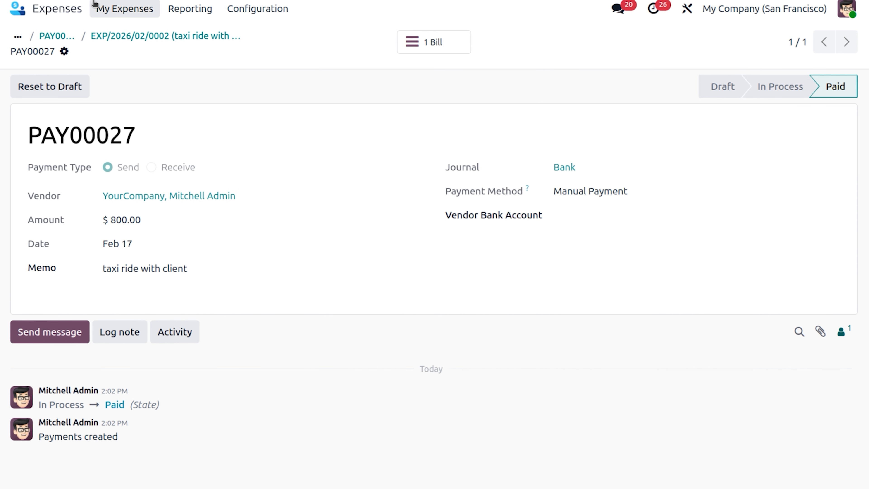
Step: Reopen the Balance Sheet report in the Accounting app and locate the 211000 Account Payable line under Current Liabilities
click(51, 12)
click(674, 89)
click(417, 9)
click(447, 55)
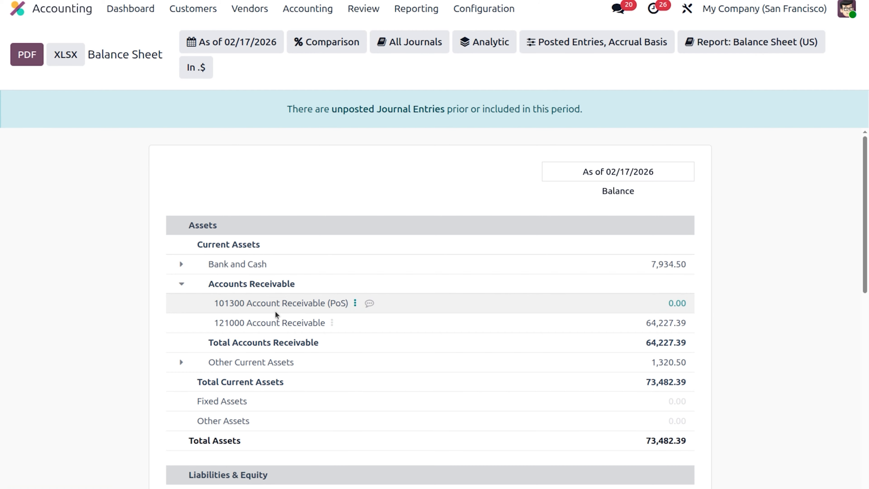
scroll(275, 311, down, 10)
scroll(275, 311, up, 2)
scroll(275, 311, up, 2)
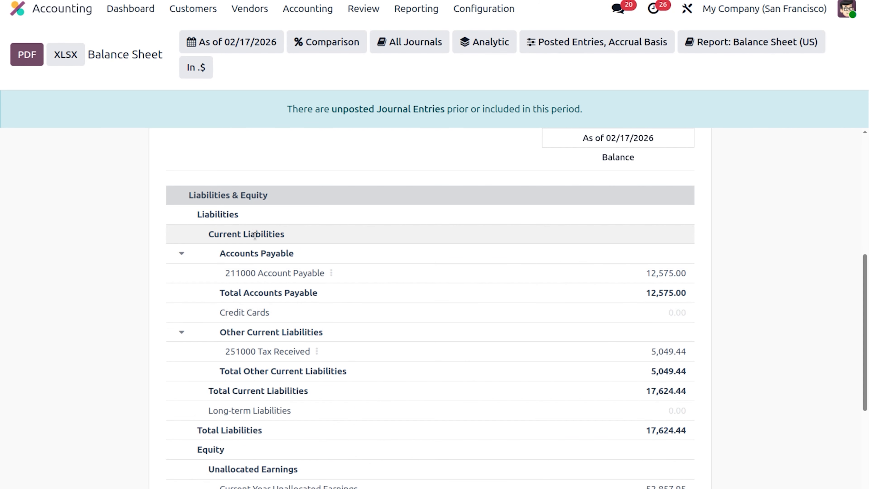
Step: Open the General Ledger of the 211000 Account Payable line from the Balance Sheet
click(331, 274)
click(381, 285)
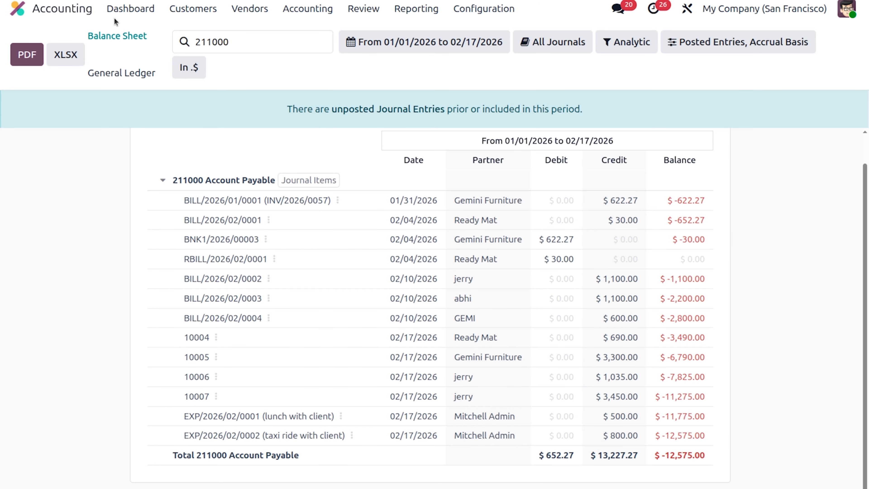
Step: Add a -800 transaction labelled "expense" to the Bank journal with the employee's YourCompany contact as partner, and expand its reconciliation details
click(131, 9)
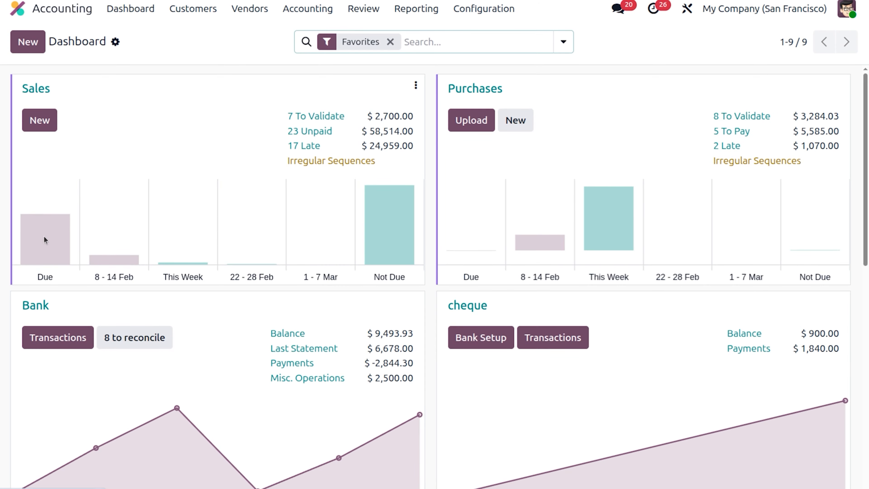
click(70, 343)
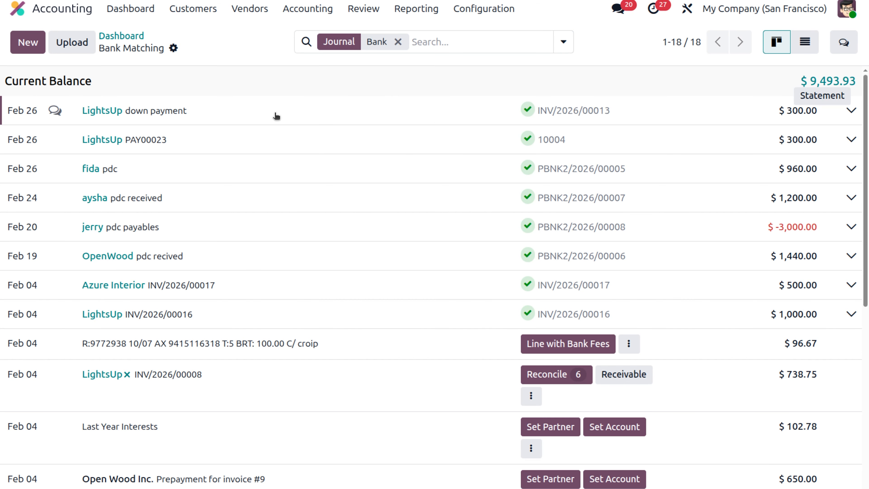
click(27, 42)
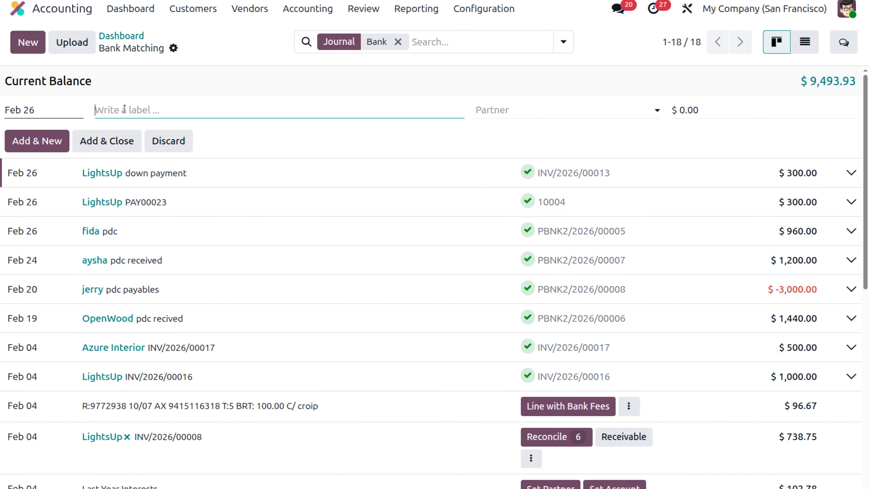
text(expense)
click(578, 109)
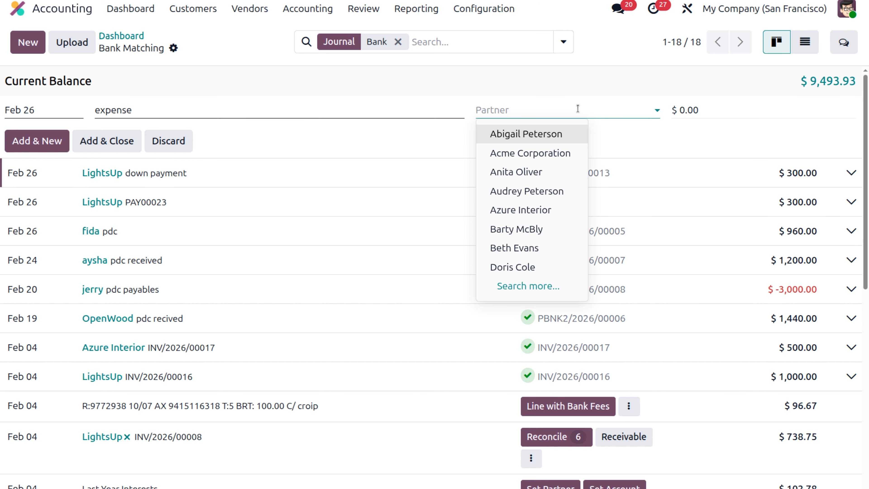
text(mi)
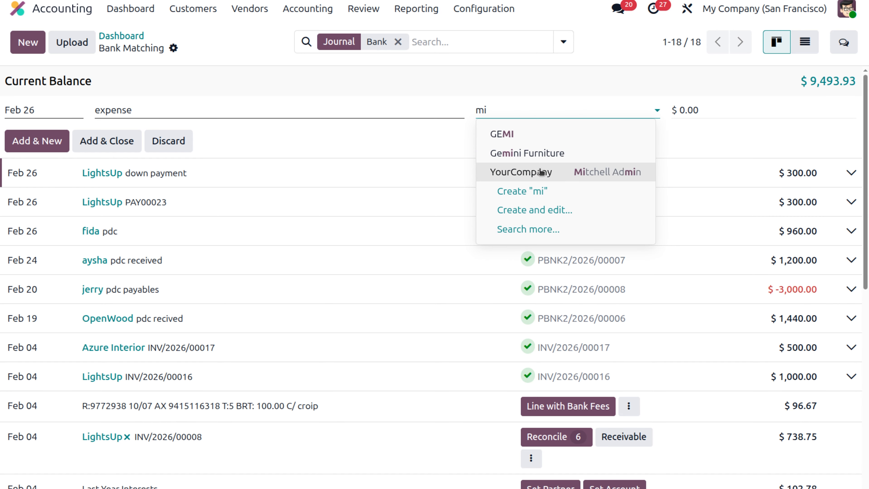
click(544, 174)
click(701, 110)
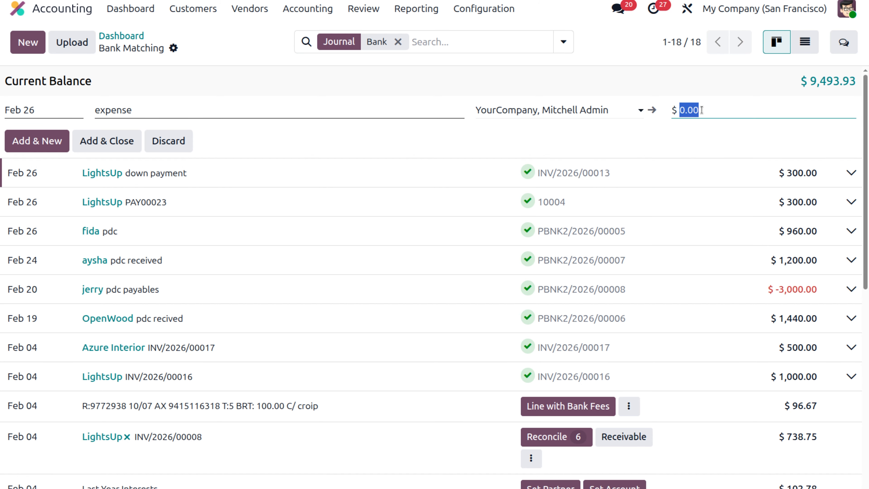
key(BackSpace)
text(-800)
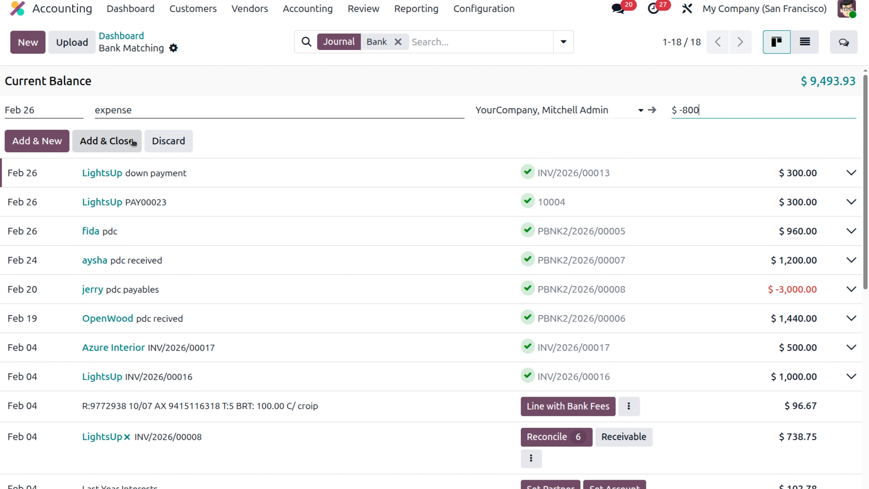
click(122, 145)
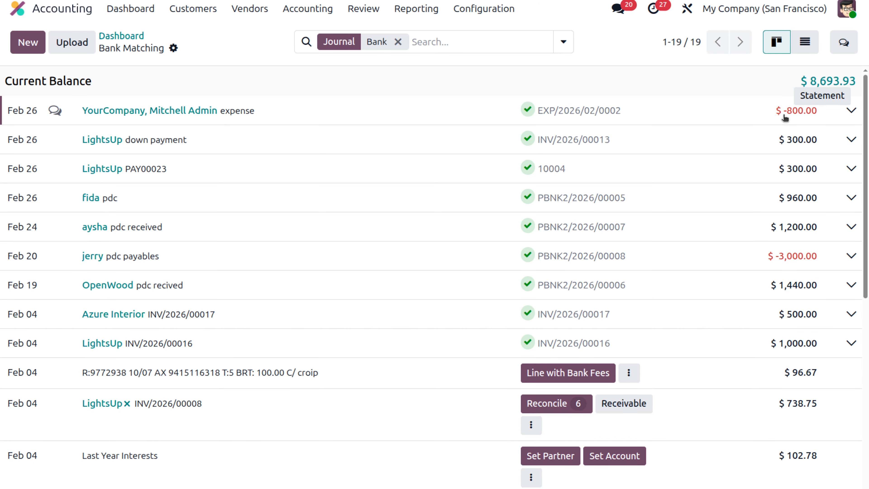
click(852, 111)
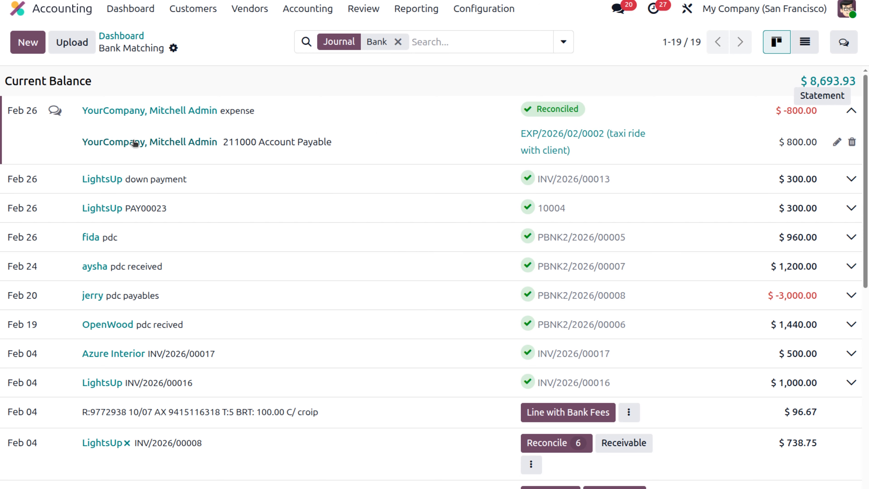
Step: Open the Profit and Loss report and review the 600000 Expenses entries in the General Ledger
click(411, 16)
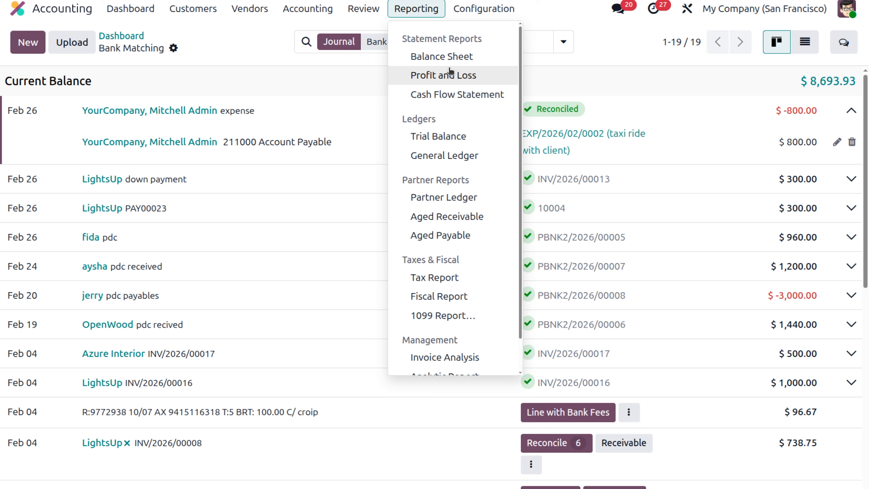
click(450, 77)
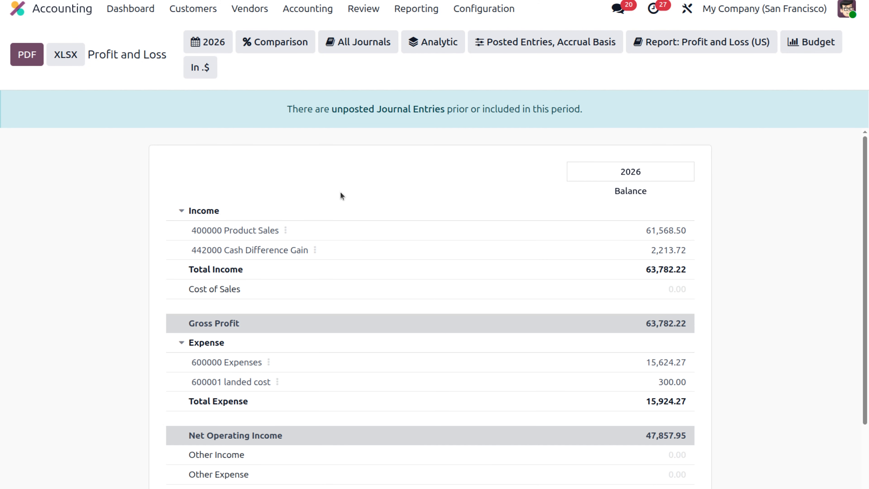
scroll(340, 196, down, 2)
click(184, 285)
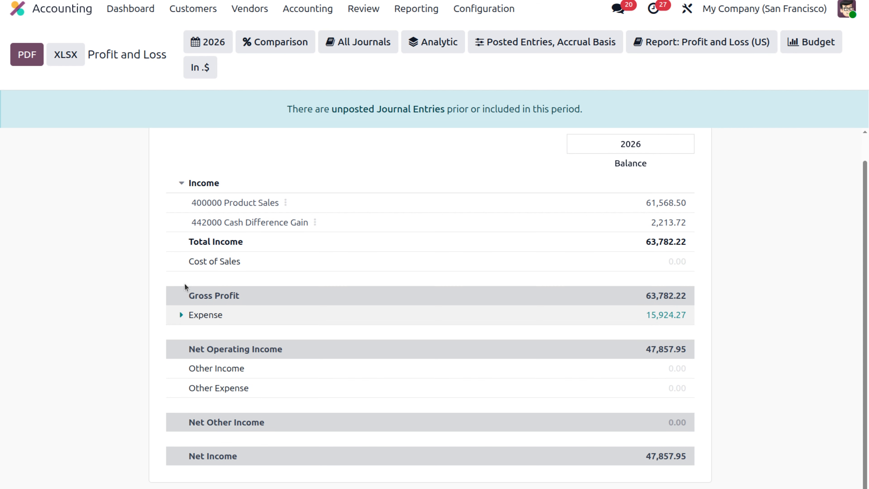
click(181, 315)
scroll(188, 317, down, 1)
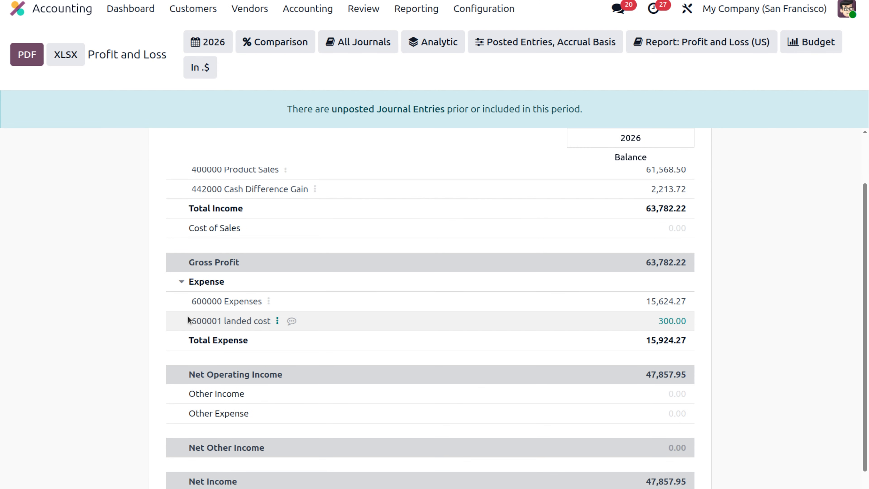
click(270, 301)
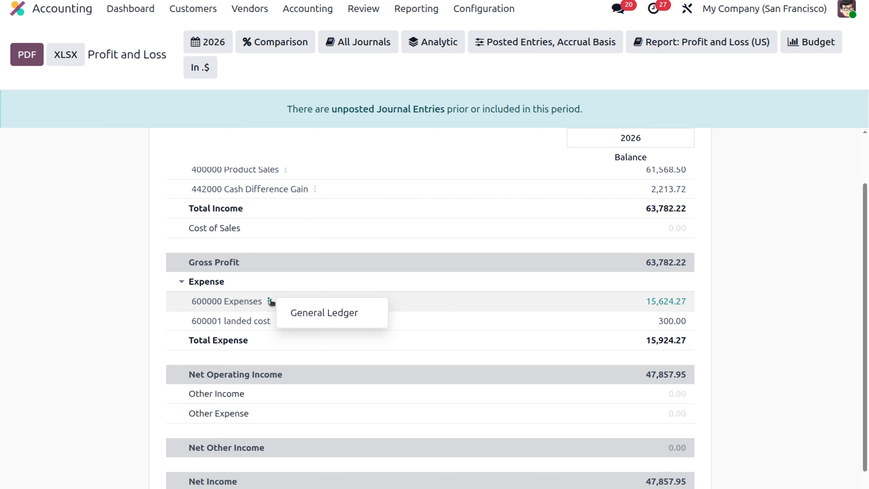
click(298, 313)
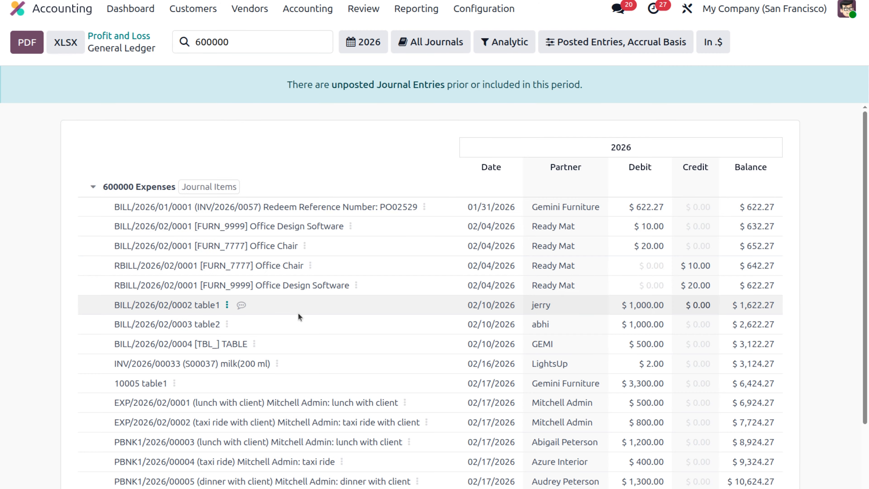
scroll(299, 313, down, 3)
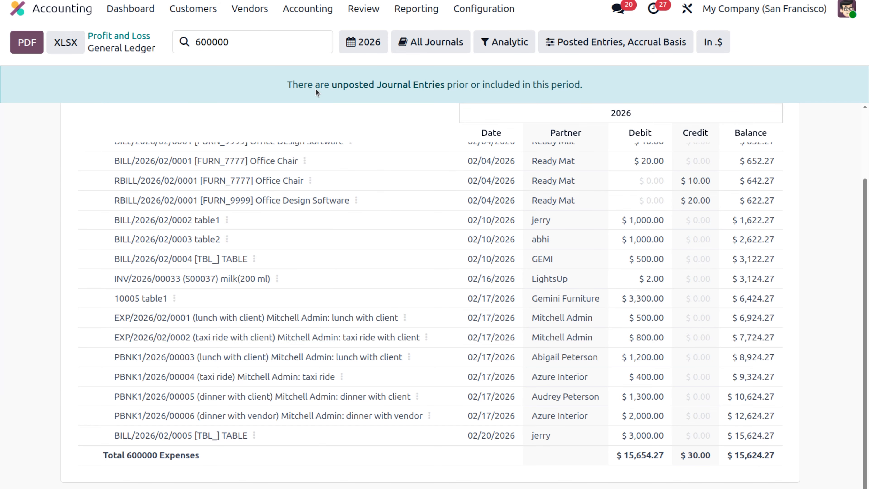
Step: Open the Balance Sheet and review the 211000 Account Payable entries in the General Ledger
click(428, 12)
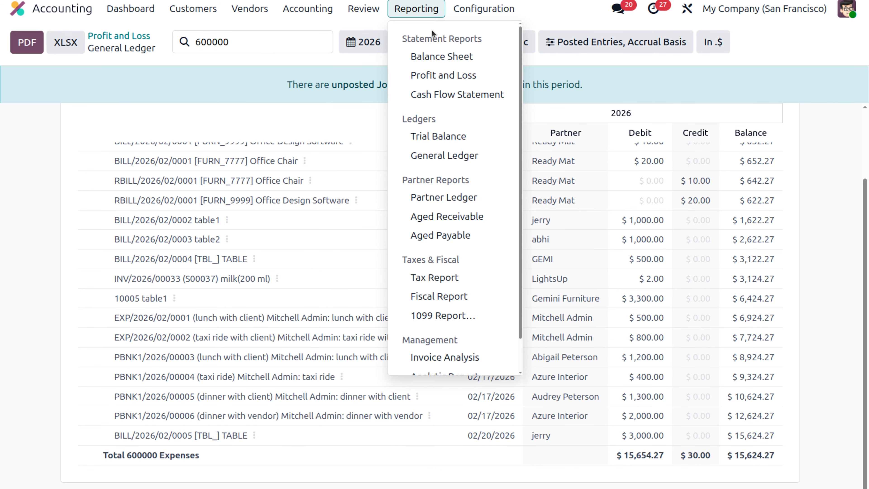
click(455, 56)
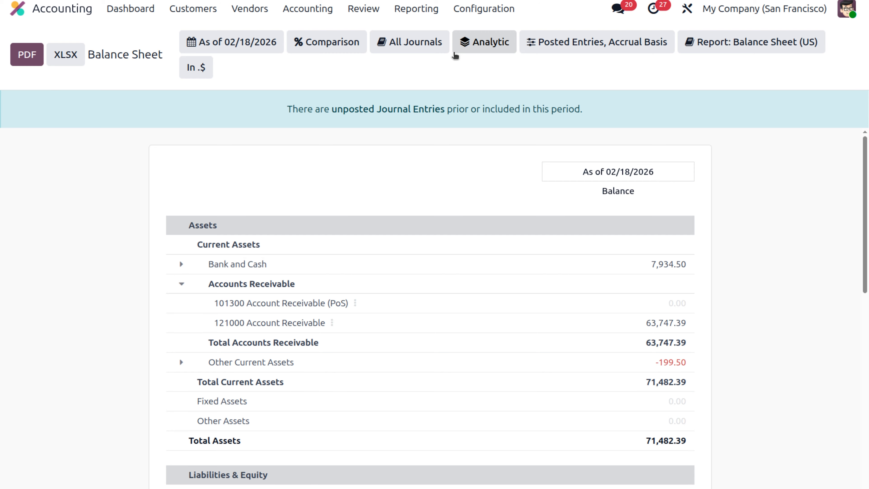
scroll(291, 240, down, 6)
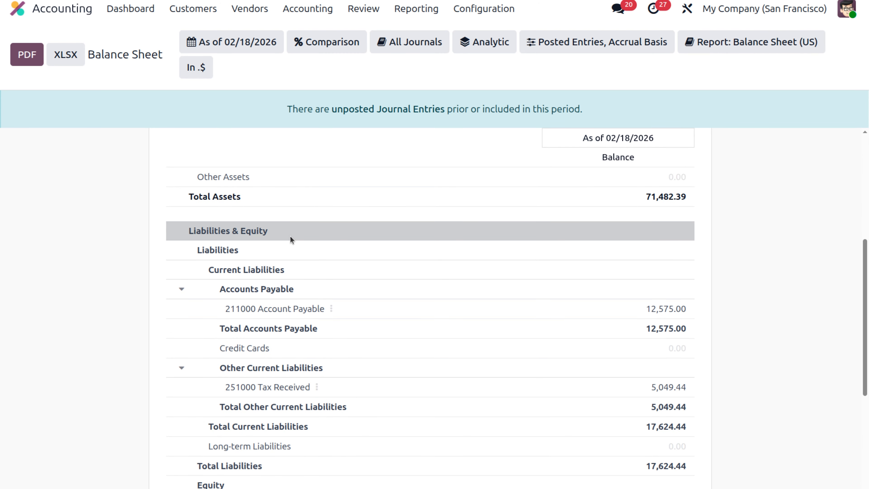
click(268, 291)
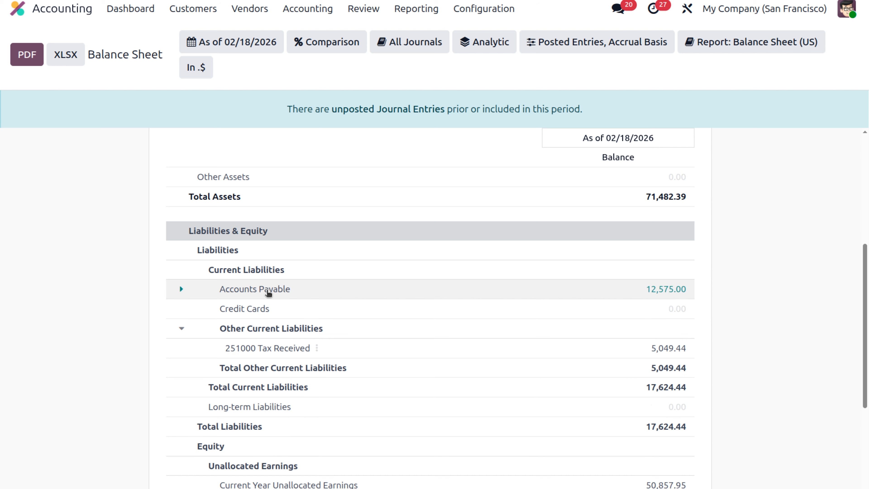
click(268, 291)
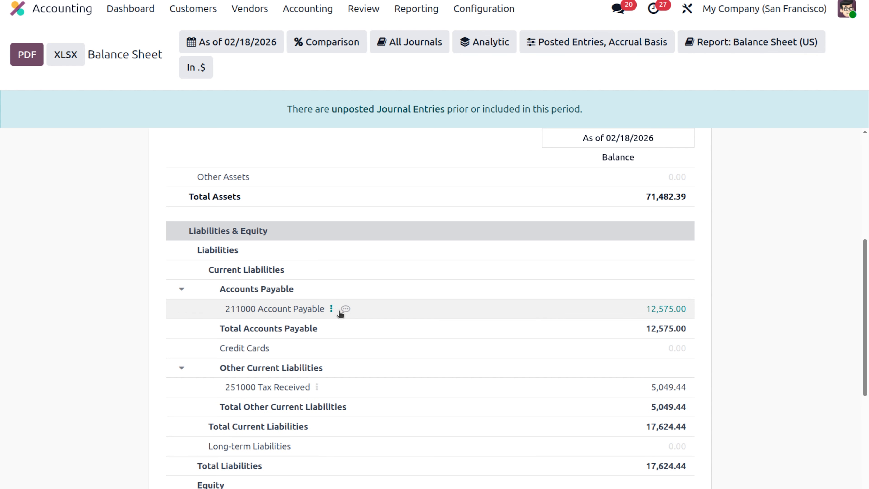
click(330, 309)
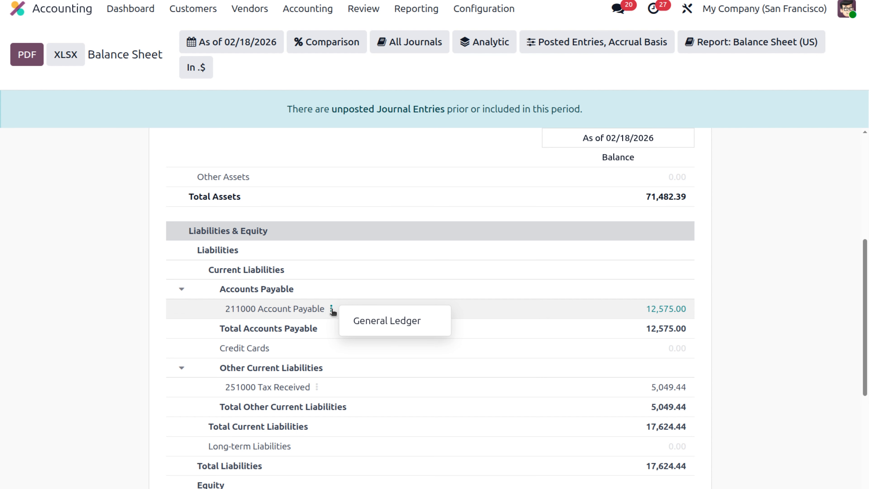
click(377, 321)
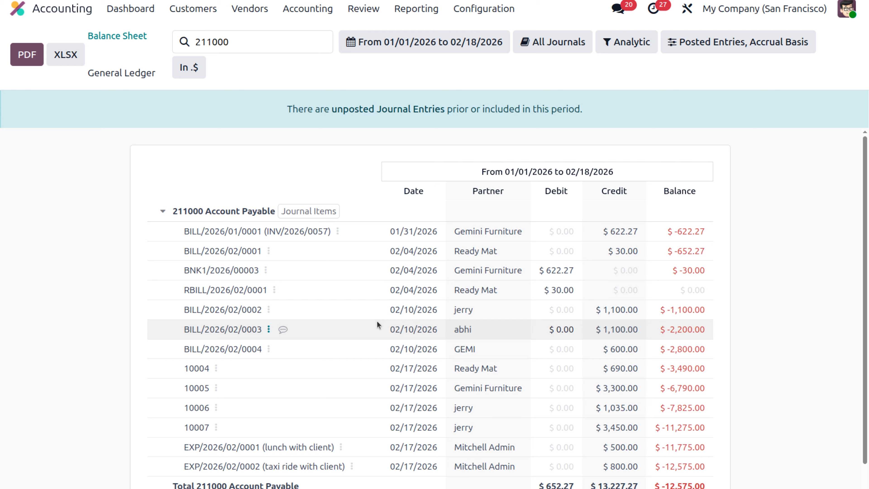
scroll(376, 321, down, 1)
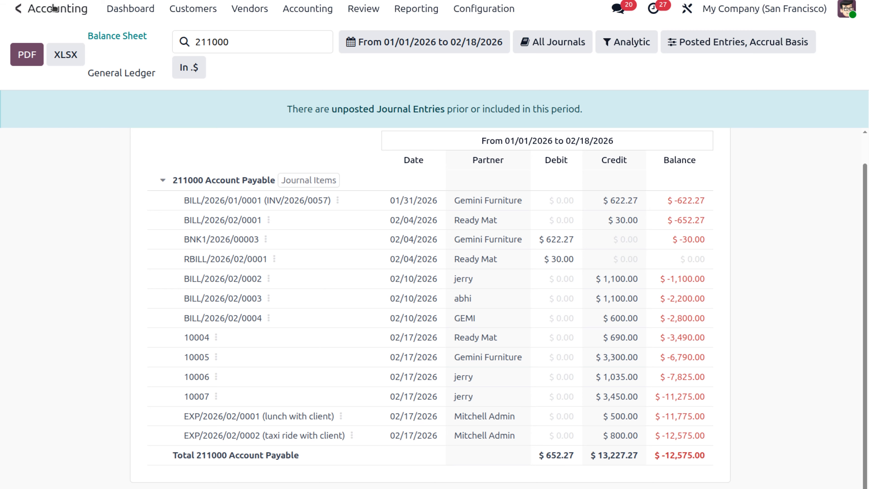
Step: Switch from Accounting to the Expenses app
click(24, 10)
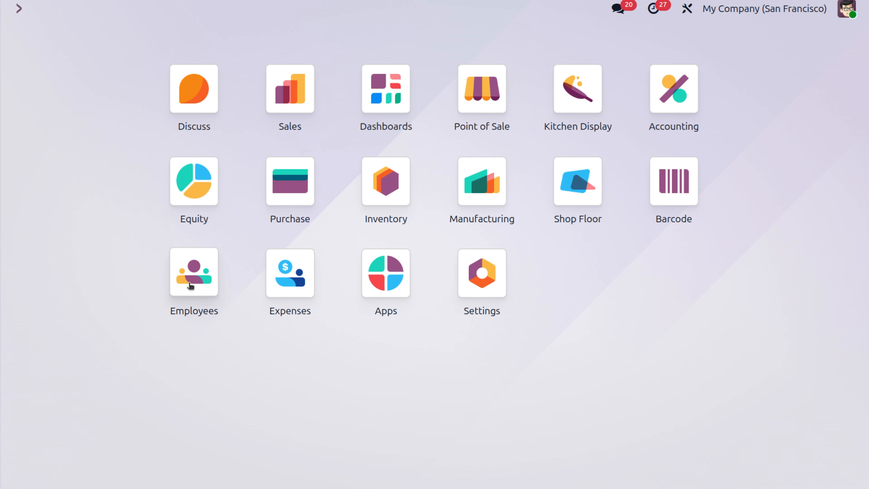
click(178, 284)
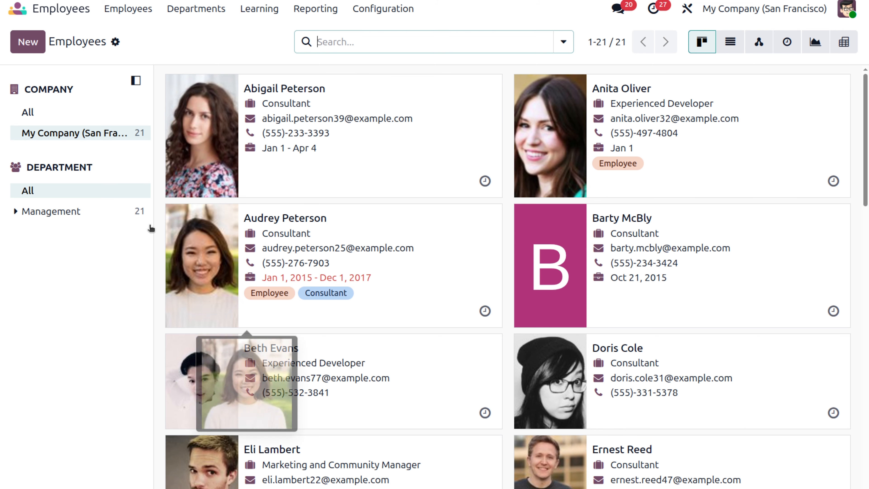
click(28, 9)
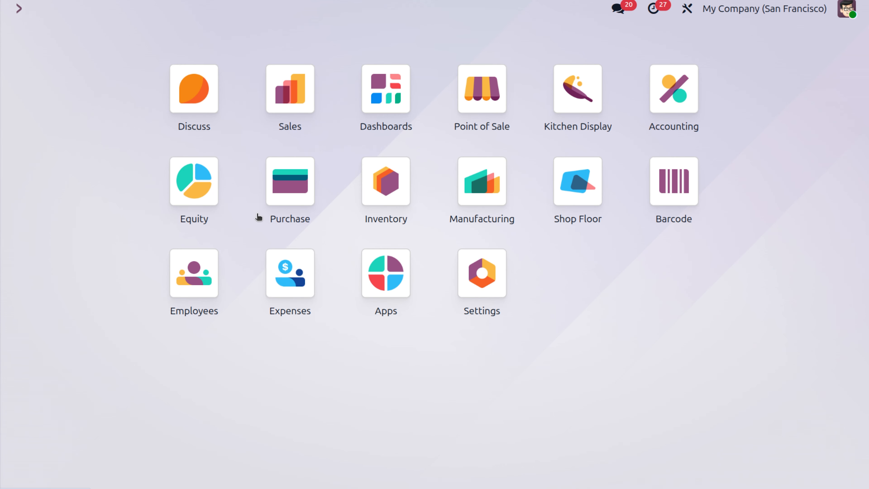
click(290, 280)
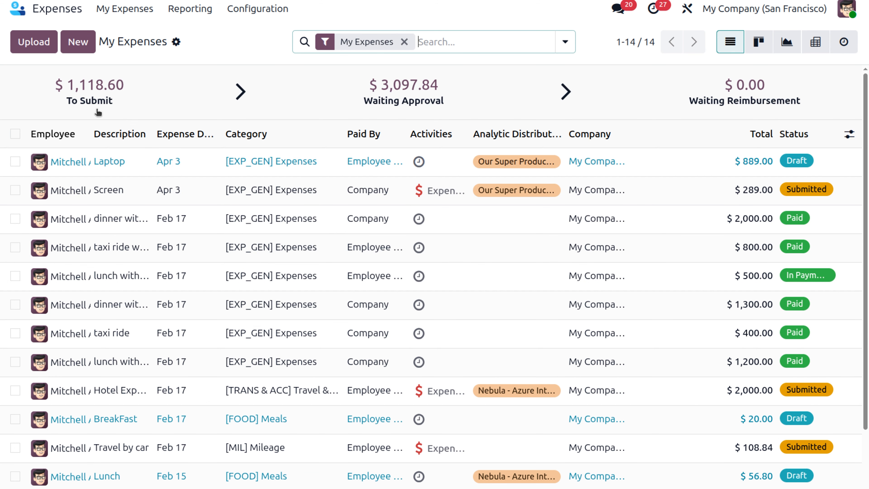
Step: Create a new expense described "dinner with vendor" in the [EXP_GEN] Expenses category
click(78, 41)
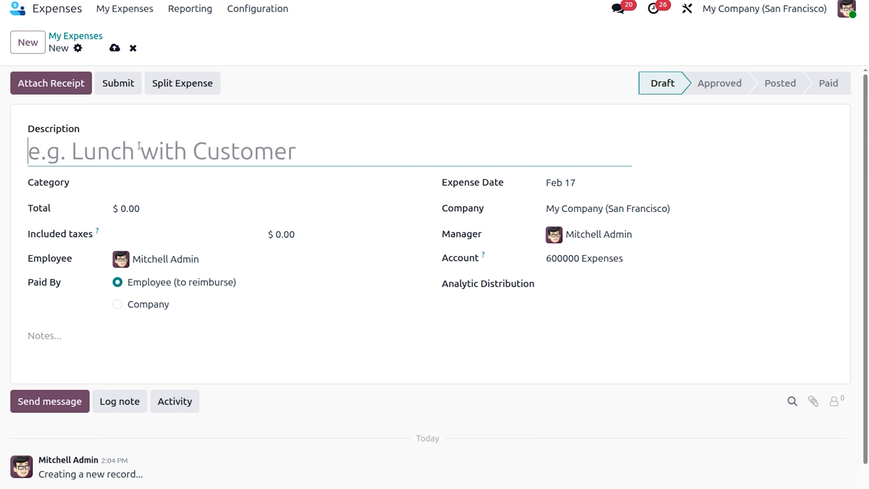
text(c)
key(BackSpace)
text(din)
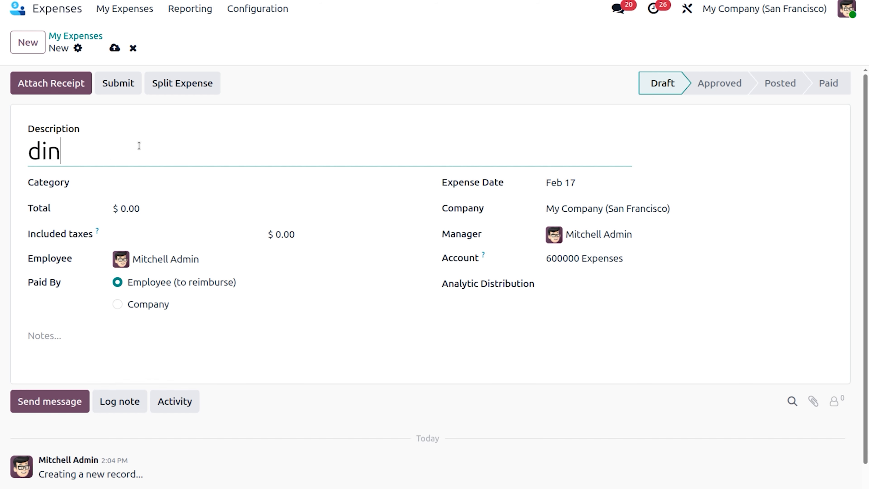
text(ner with )
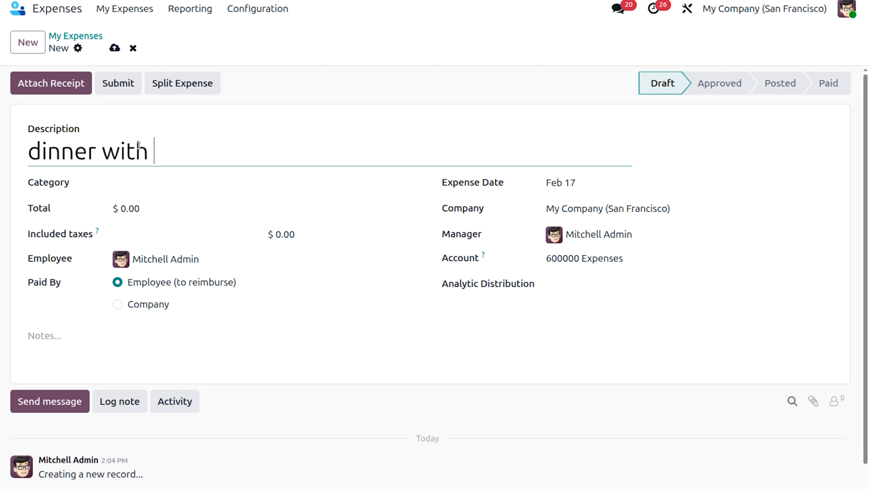
text(vendor)
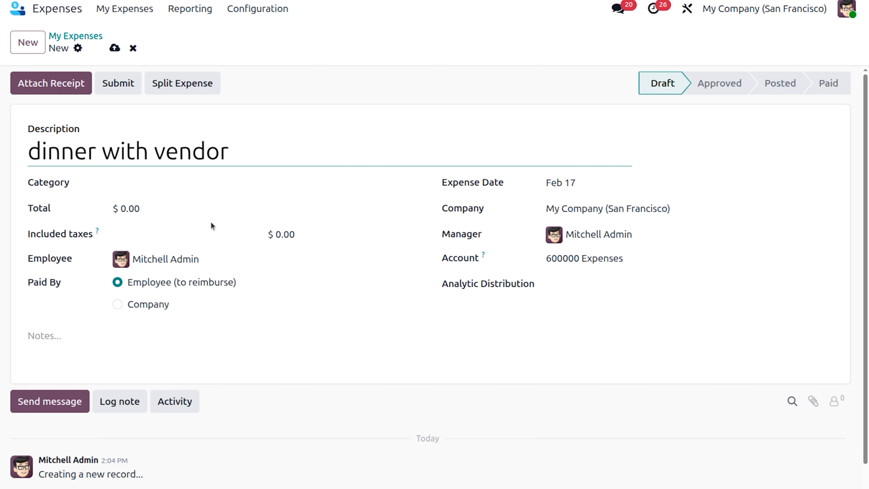
click(225, 184)
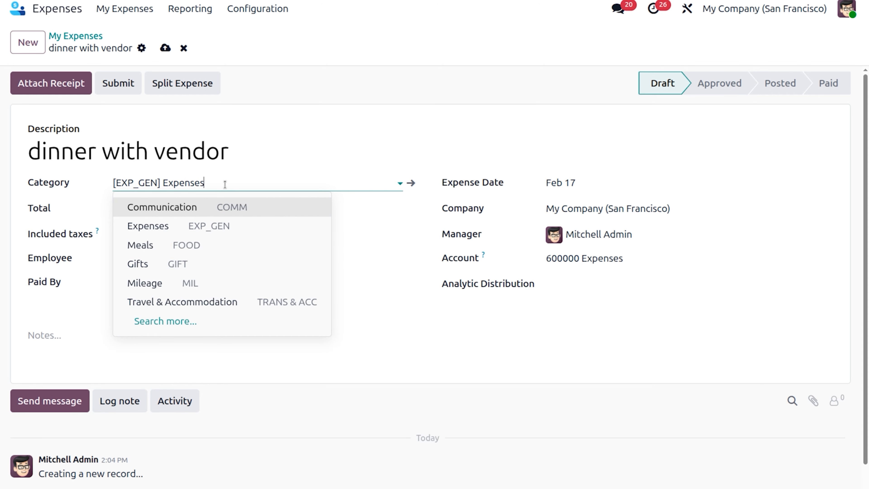
click(220, 227)
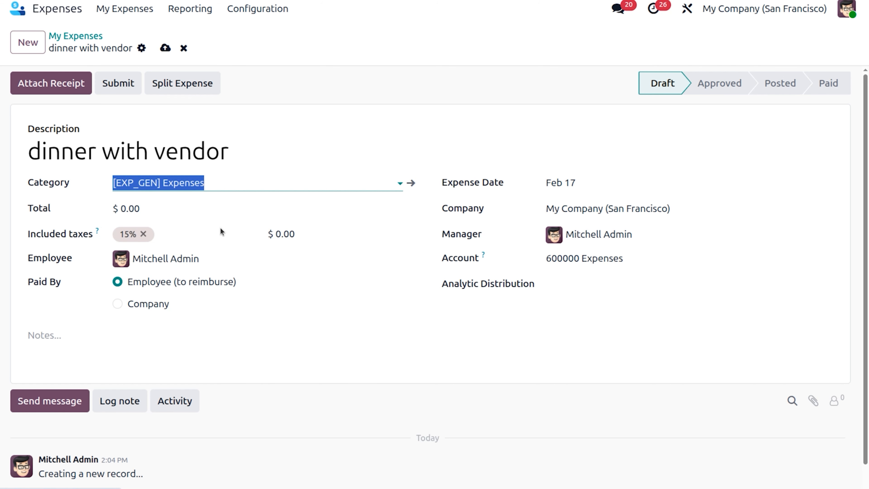
Step: Remove the 15% included tax from the dinner with vendor expense and set its total to $2,000.00
click(139, 237)
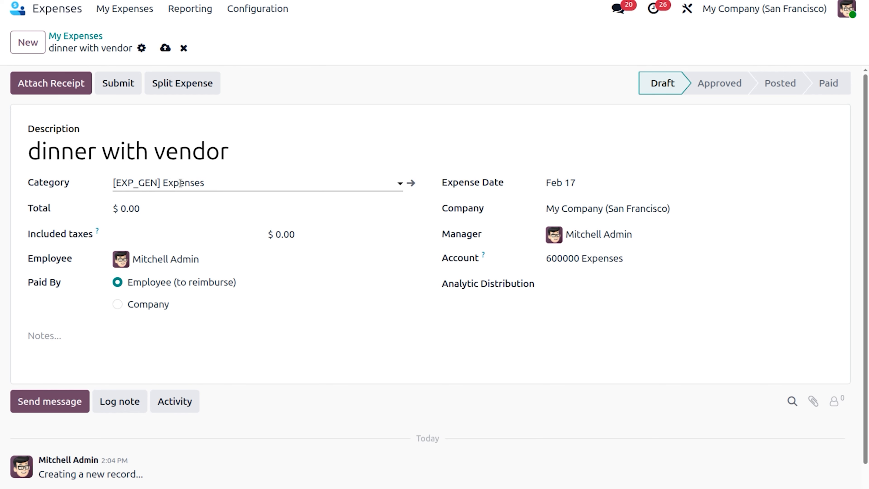
click(164, 206)
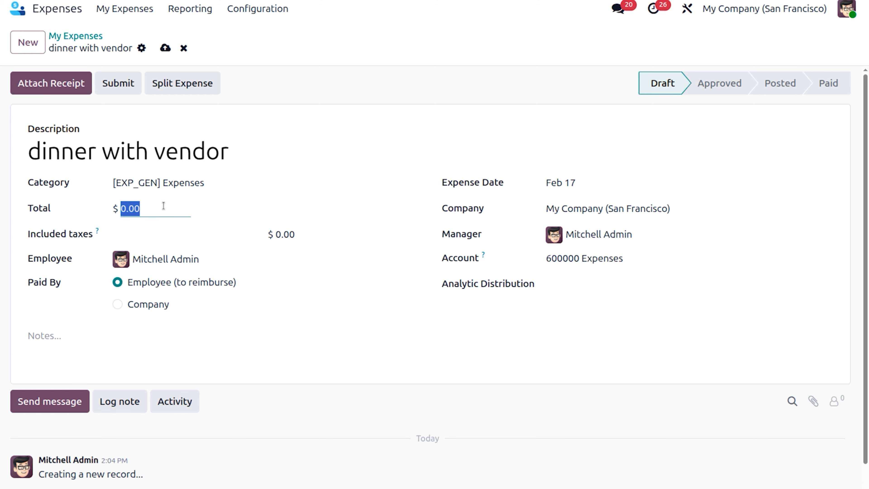
text(2000)
click(255, 334)
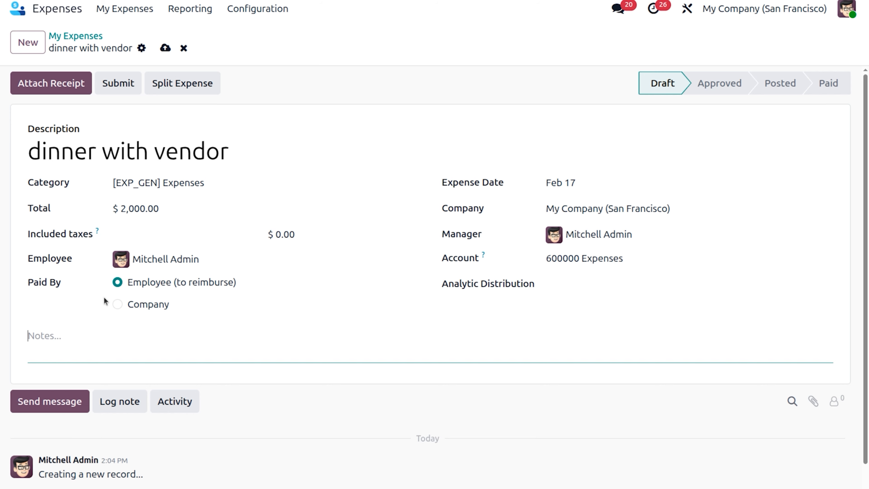
Step: Mark the expense as paid by Company and set the vendor to Azure Interior
click(117, 304)
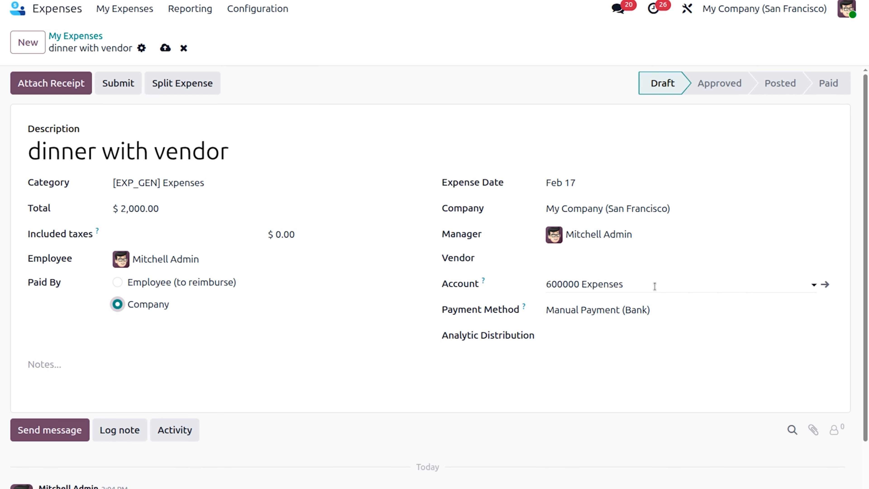
click(602, 260)
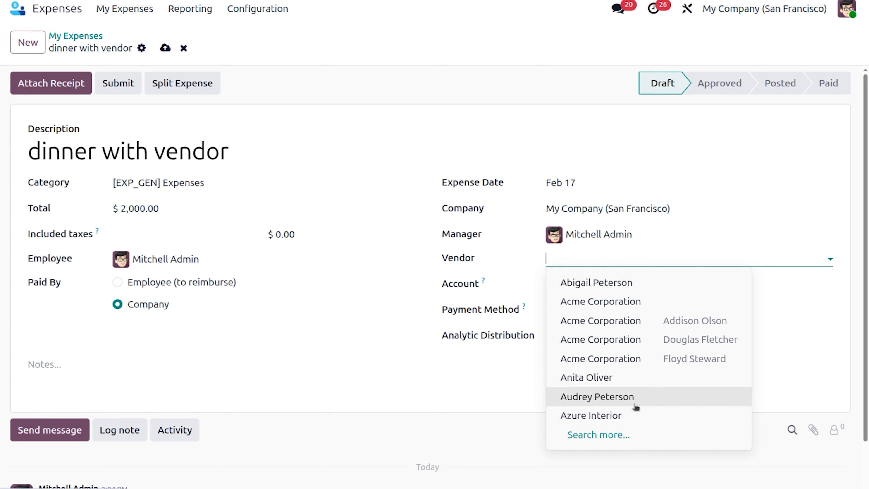
click(631, 416)
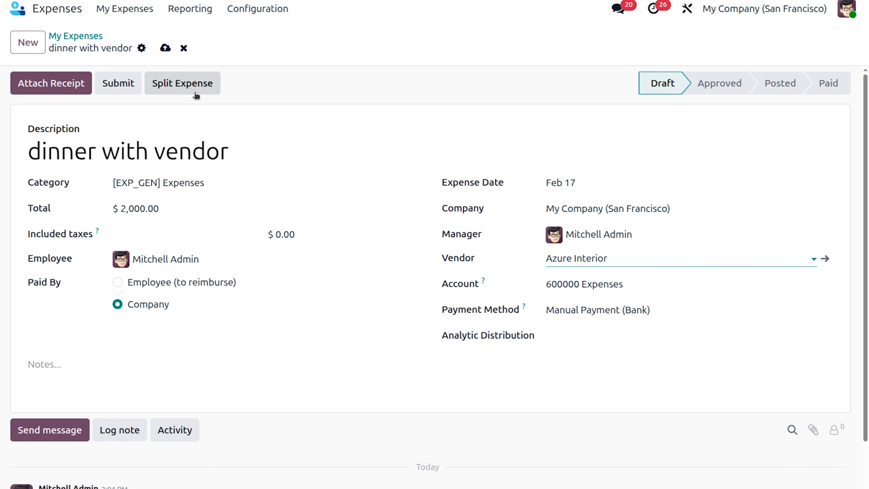
Step: Submit the dinner with vendor expense and post its journal entries
click(119, 84)
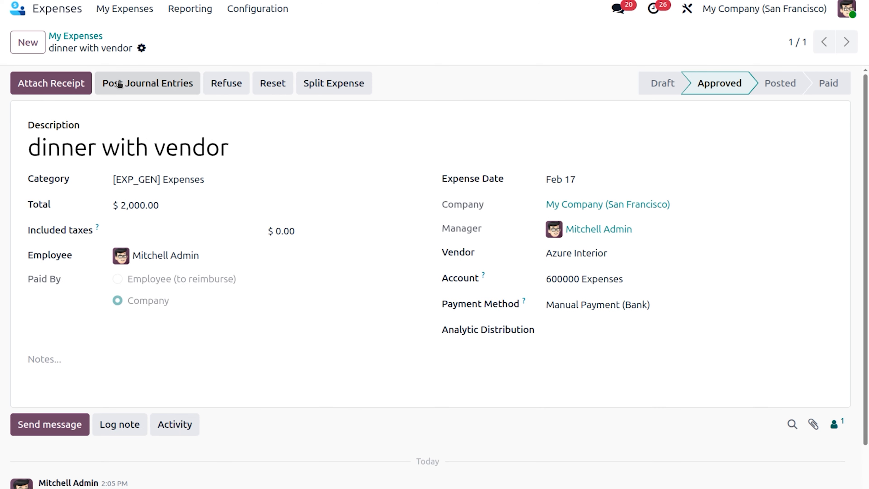
click(195, 91)
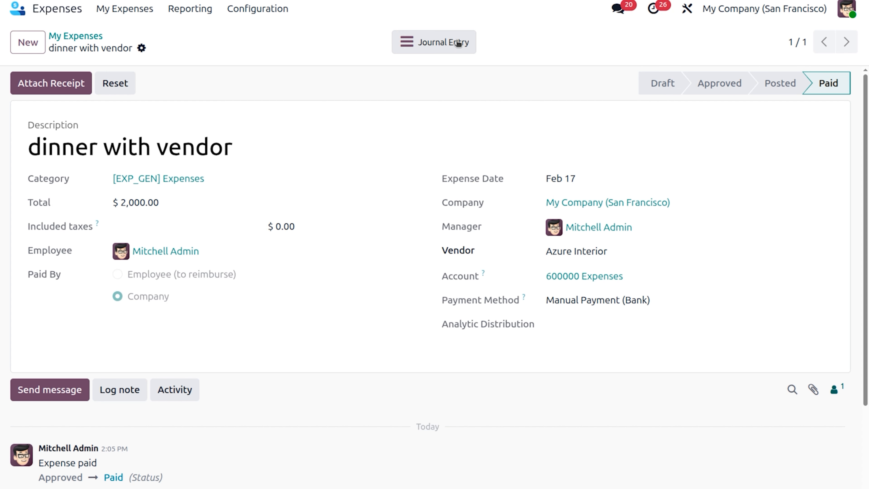
Step: Review the payment and journal entry linked to the dinner with vendor expense, and return to the expense to check its status history
click(449, 41)
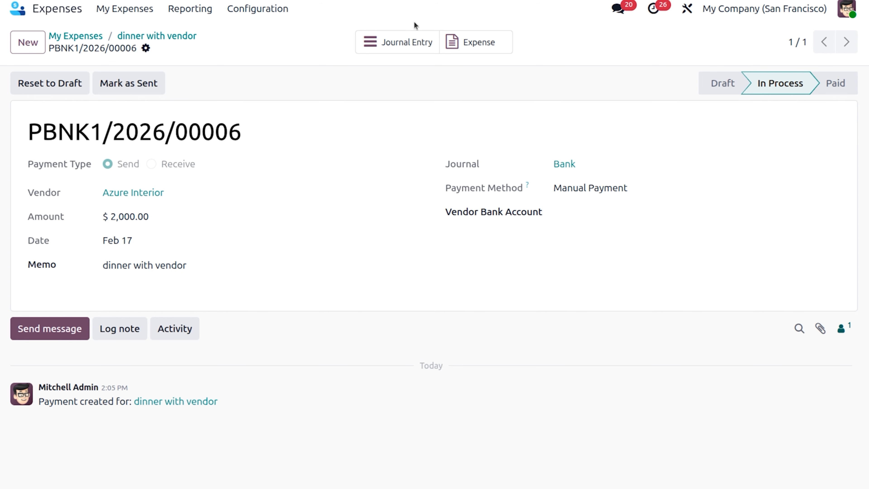
click(432, 45)
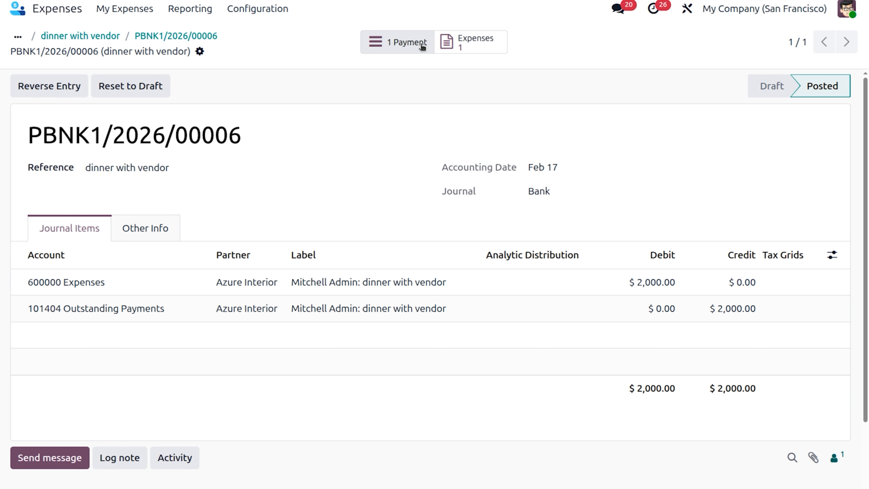
click(420, 42)
click(473, 43)
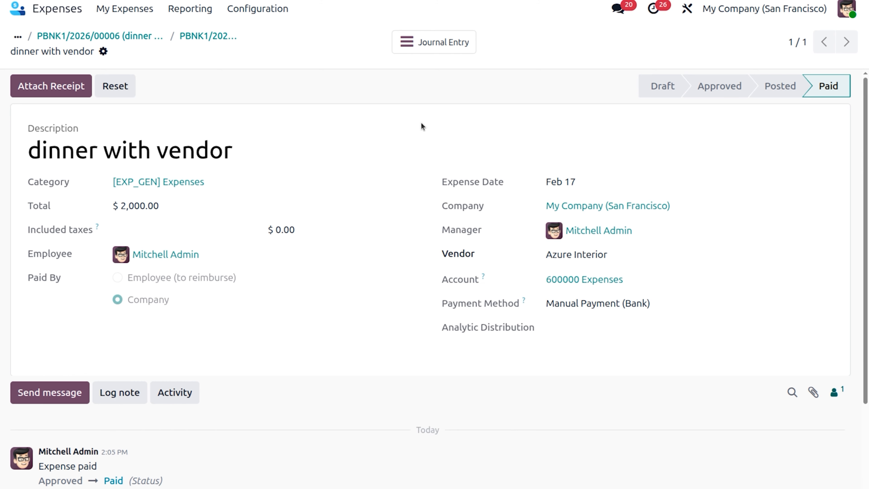
scroll(437, 216, down, 3)
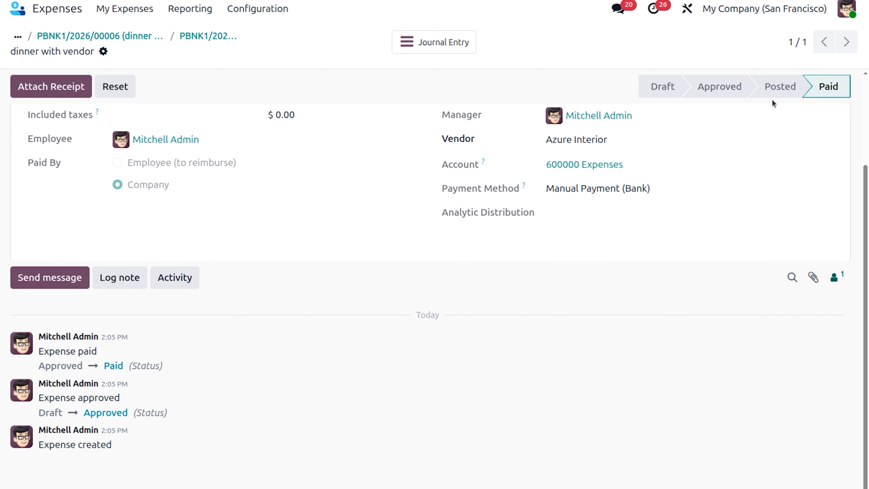
scroll(279, 118, up, 3)
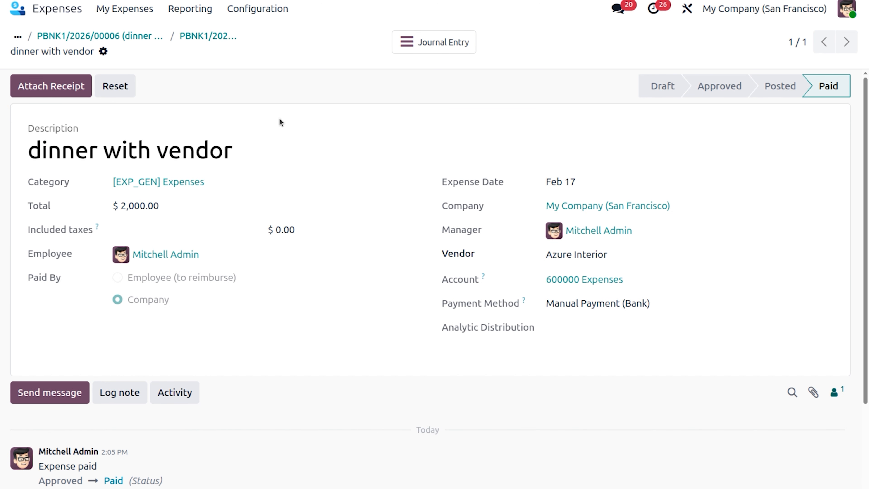
Step: Switch from Expenses to the Accounting app
click(50, 8)
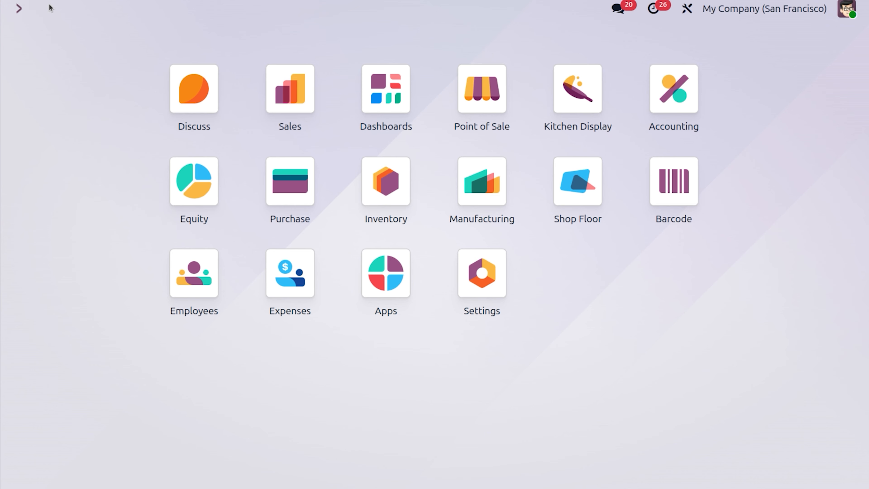
text(acc)
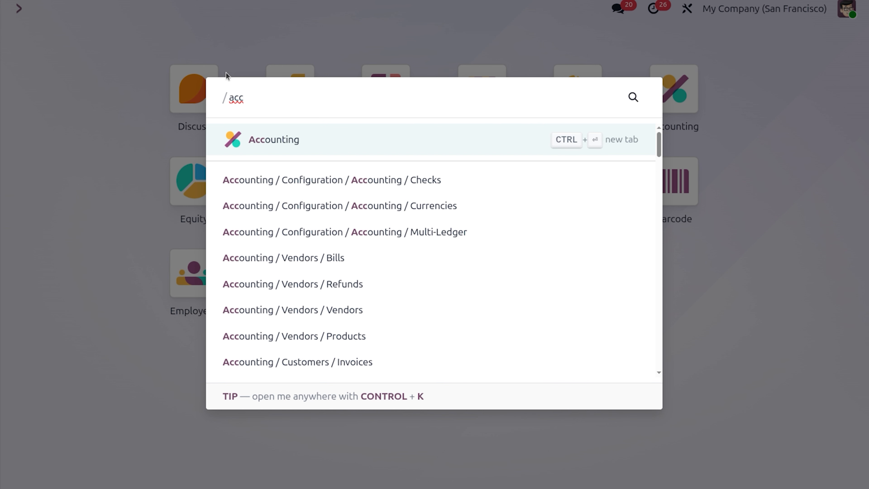
click(365, 139)
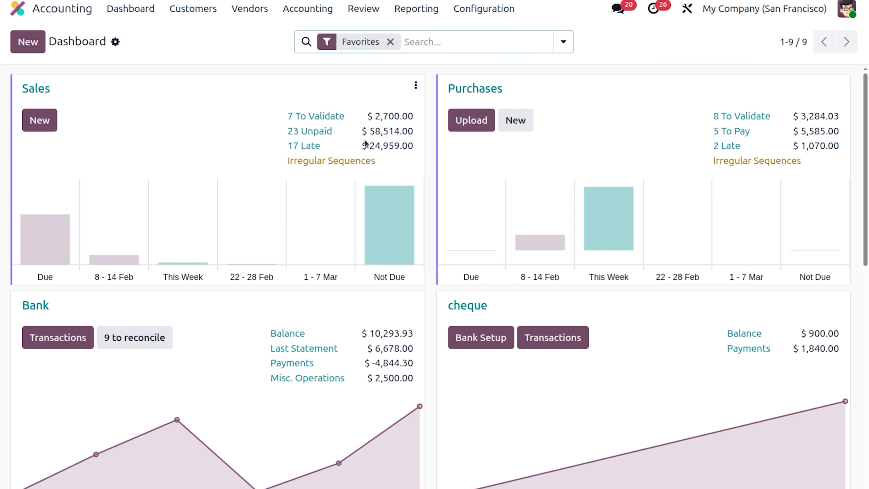
Step: Open the Profit and Loss report and examine the 600000 Expenses entries in the General Ledger for the dinner with vendor expense
click(420, 11)
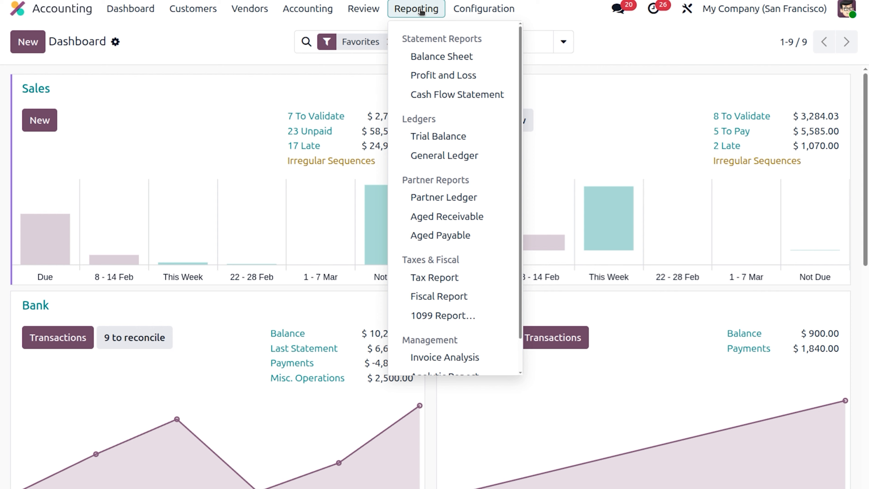
click(449, 76)
scroll(277, 270, down, 2)
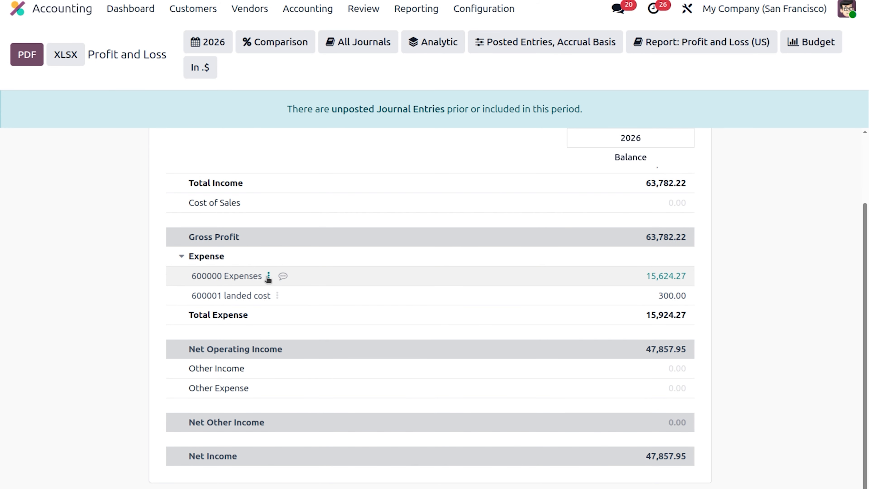
click(269, 276)
click(308, 289)
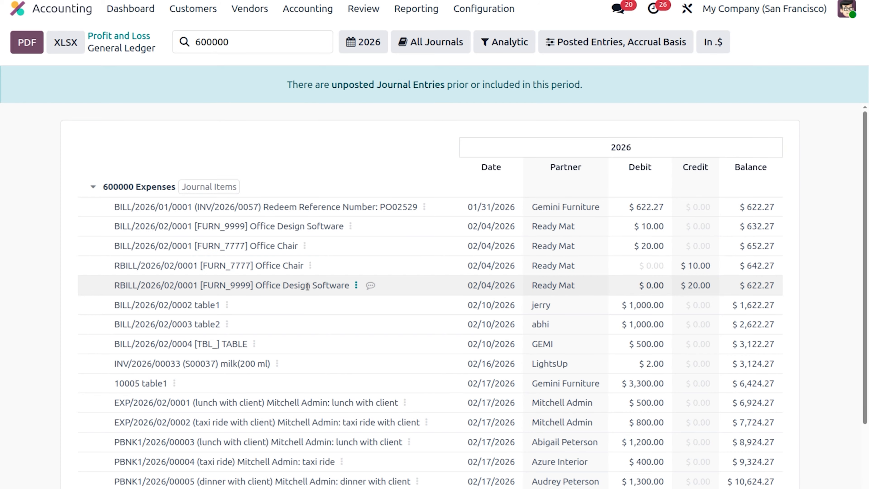
scroll(308, 288, down, 2)
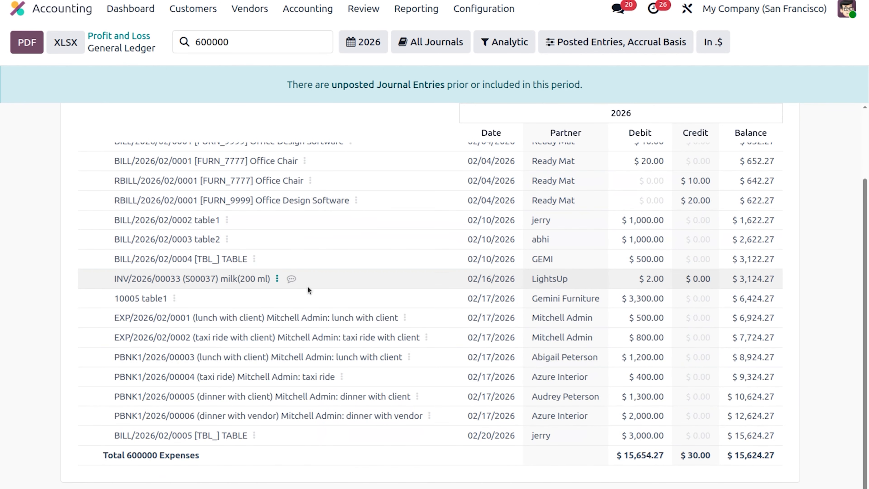